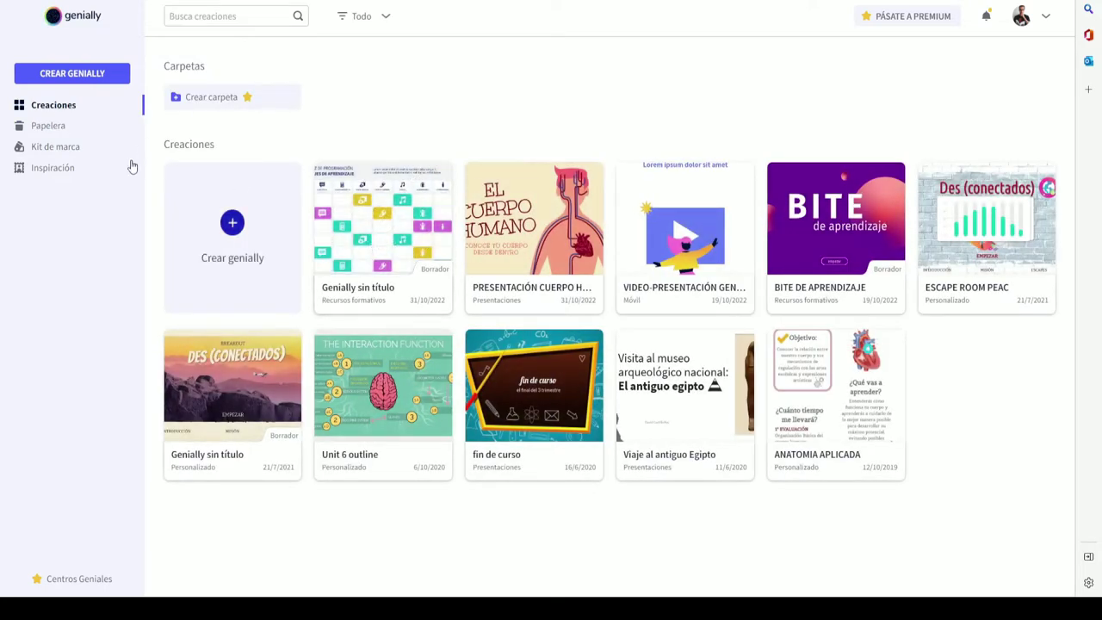
Look over the brand kit's logo and loader settings and browse the community creations in the Inspiración gallery.
left_click(56, 147)
mouse_move(318, 297)
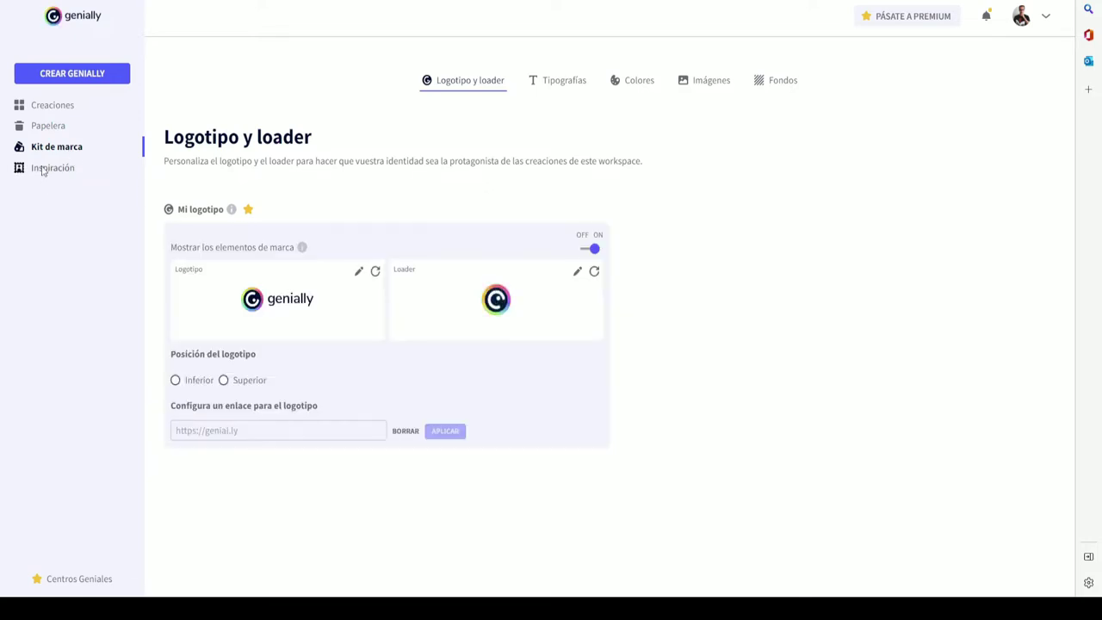
left_click(43, 169)
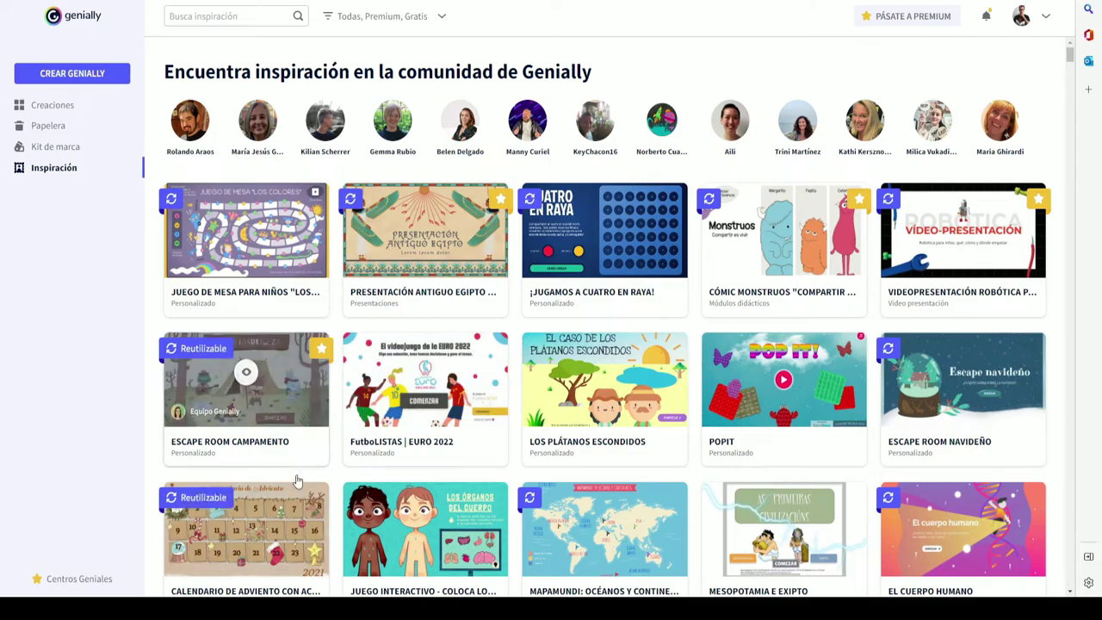
scroll(492, 320, "down", 6)
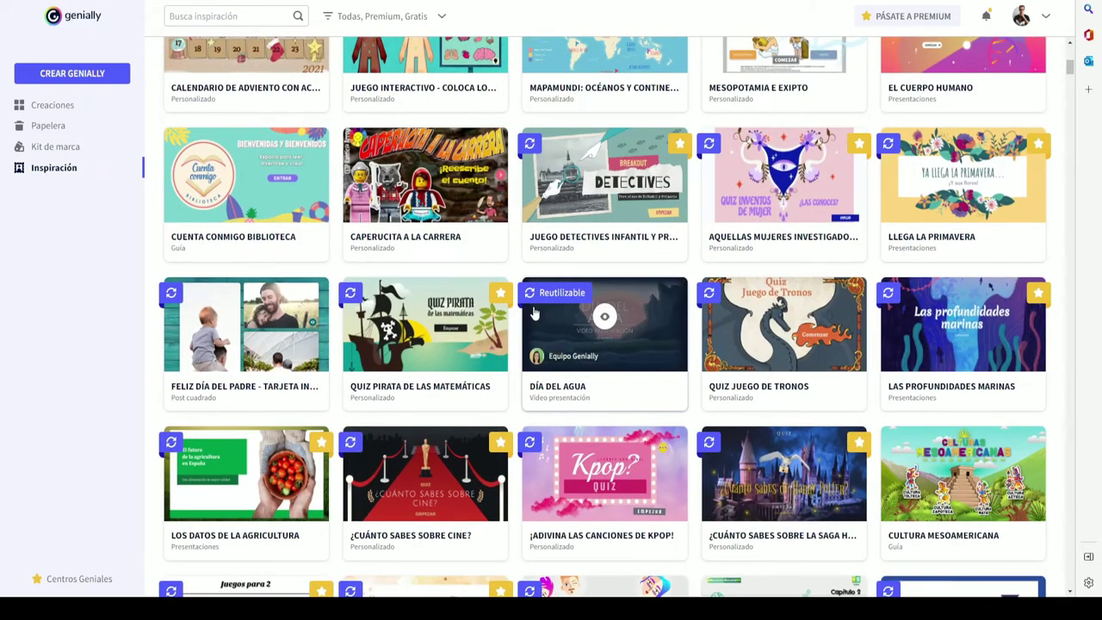
scroll(533, 314, "up", 6)
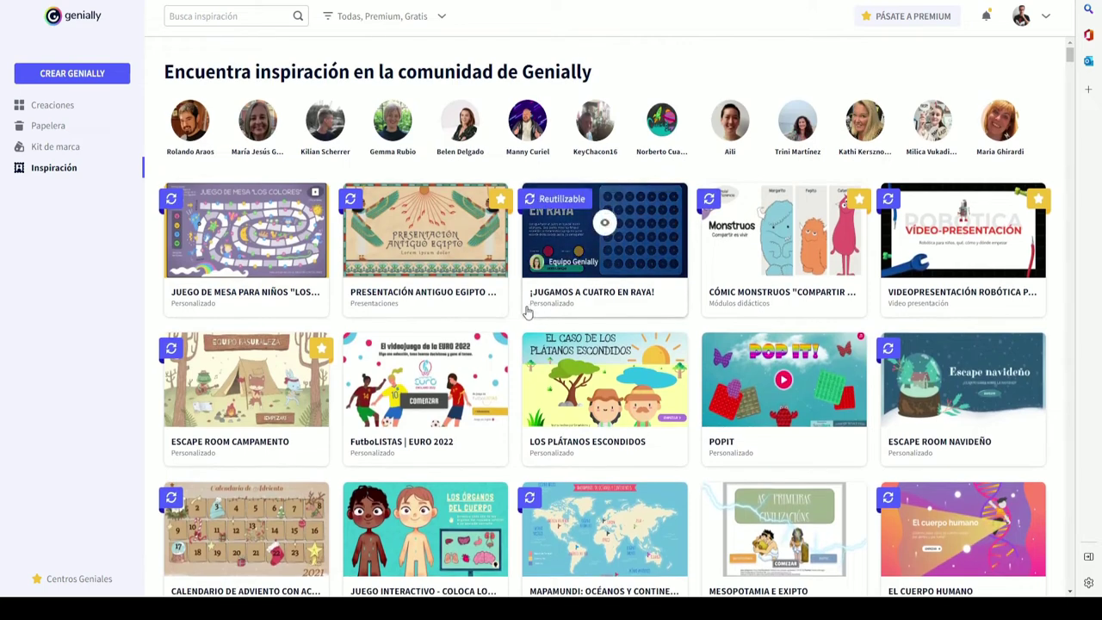
Open the premium plans page and display the full feature comparison from the Edu Pro plan.
left_click(891, 19)
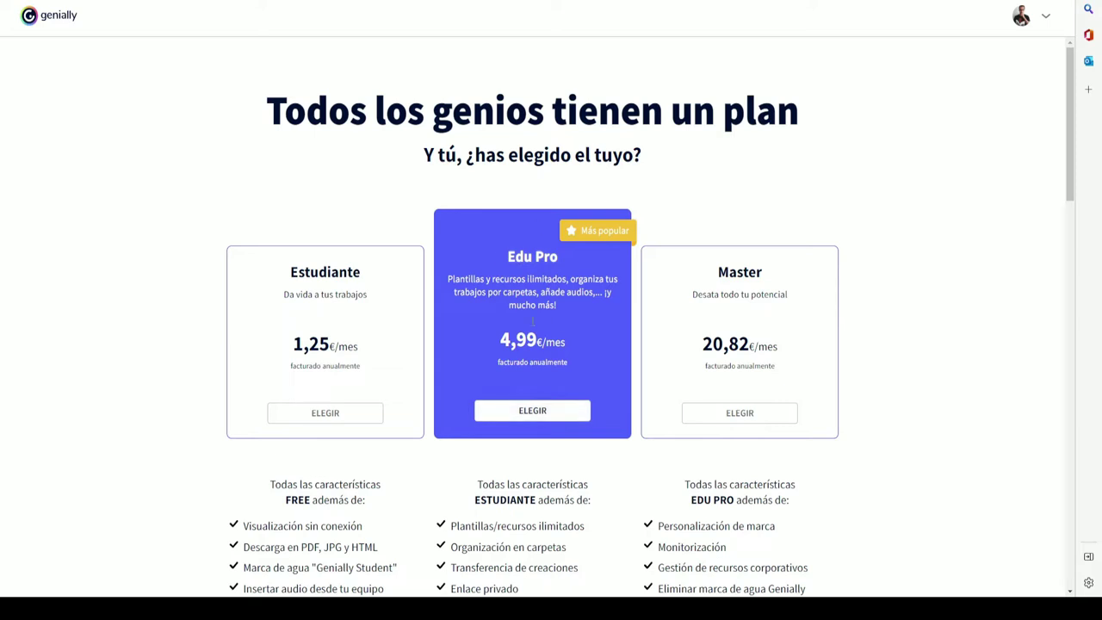
scroll(520, 344, "down", 2)
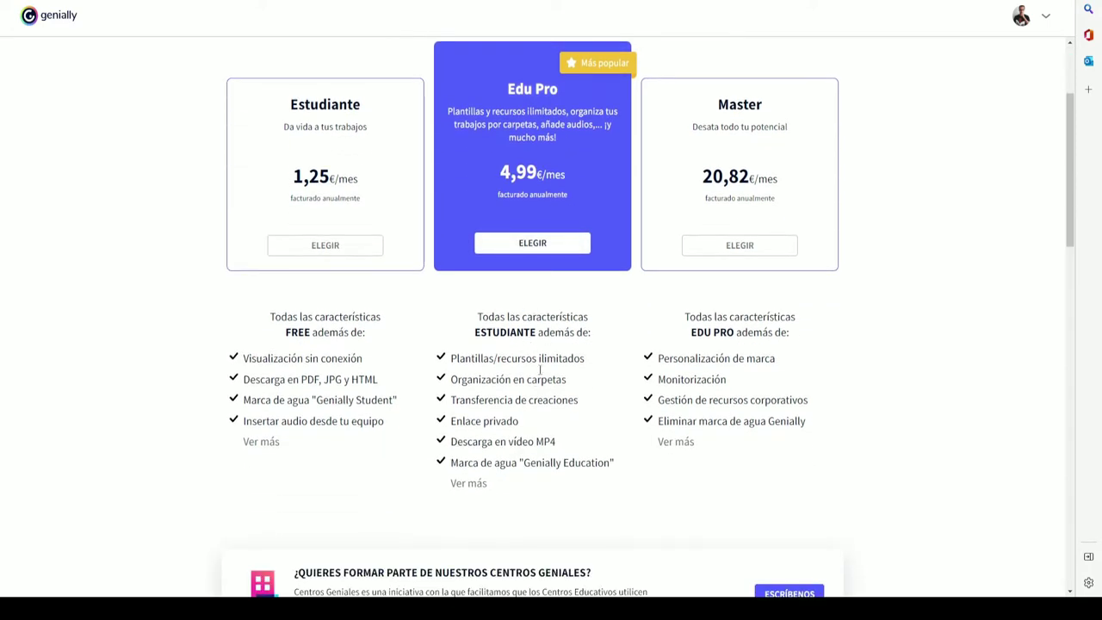
left_click(468, 482)
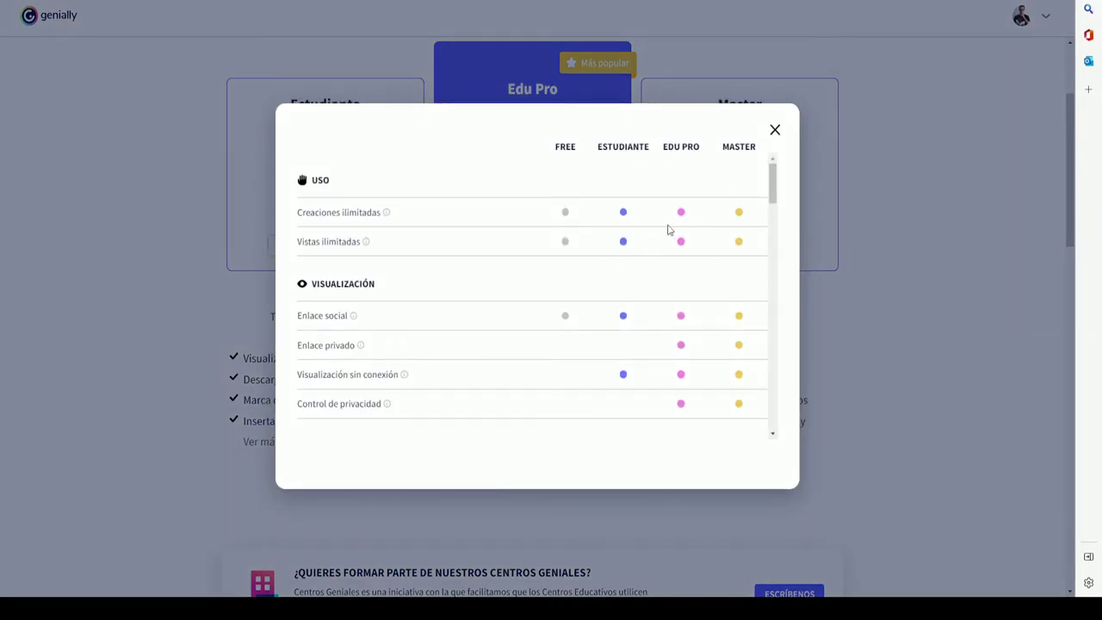
Examine which features the Free, Estudiante, Edu Pro and Master plans include, then return to the Inspiración gallery.
scroll(560, 264, "down", 3)
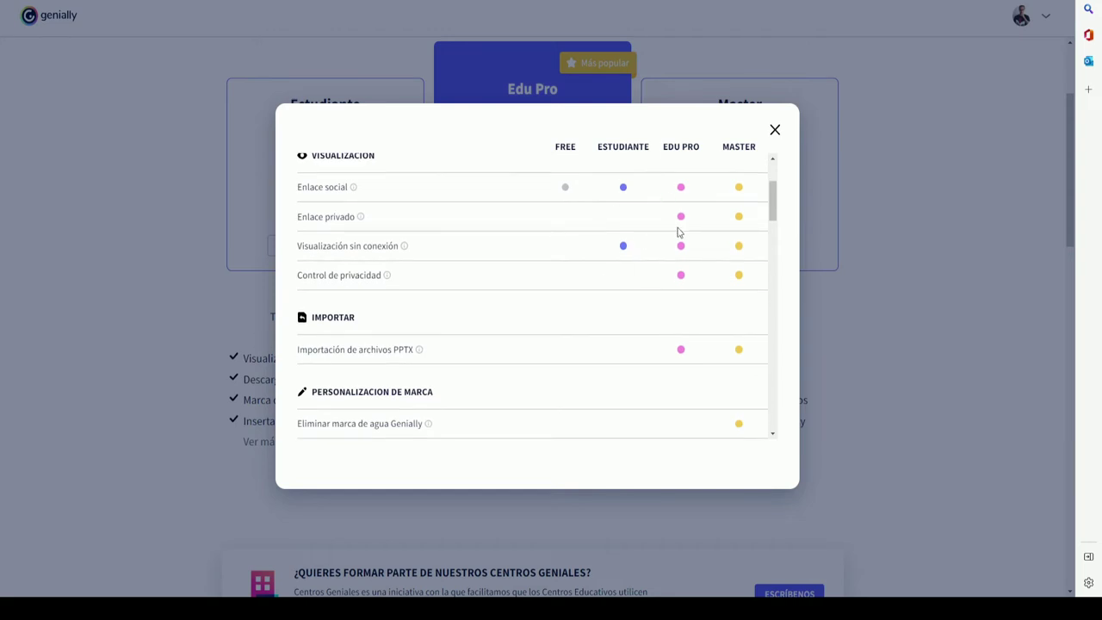
scroll(678, 231, "down", 1)
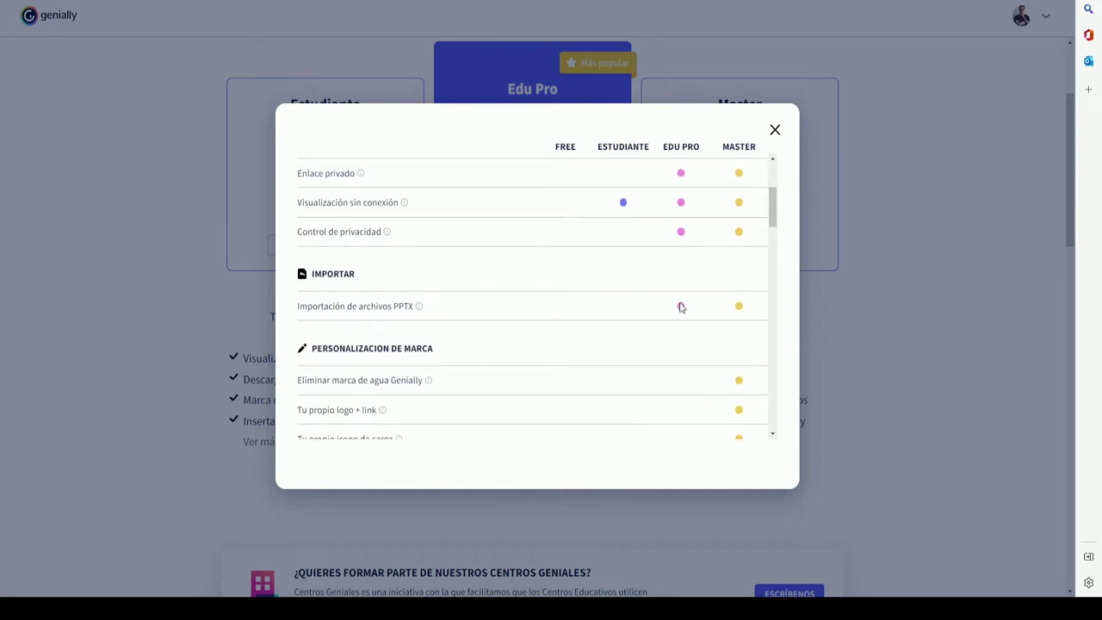
scroll(696, 310, "down", 2)
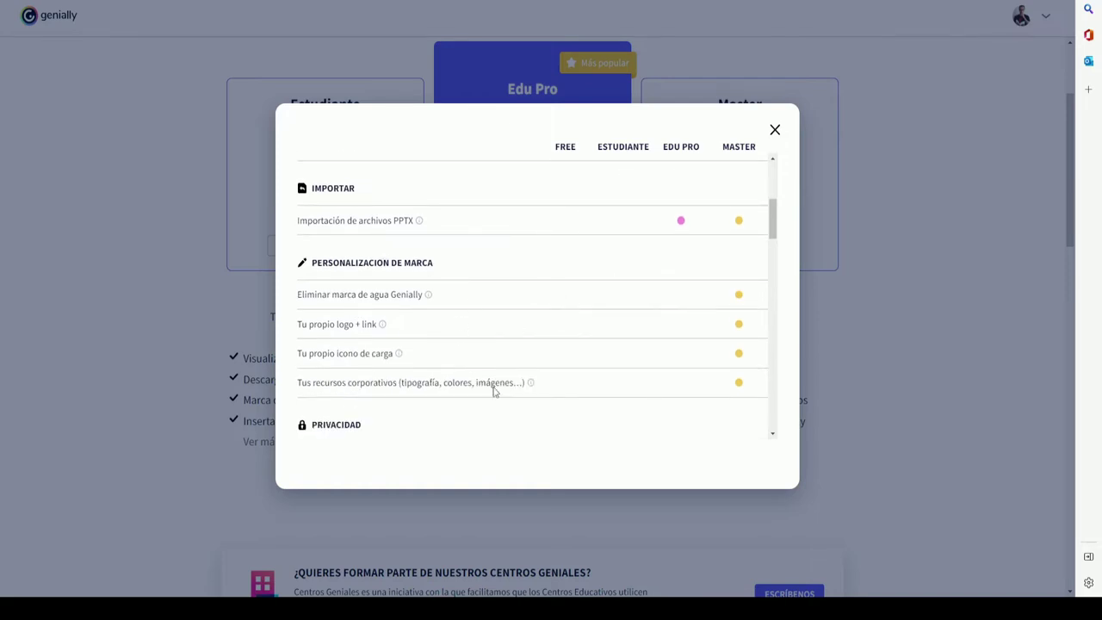
scroll(651, 308, "down", 4)
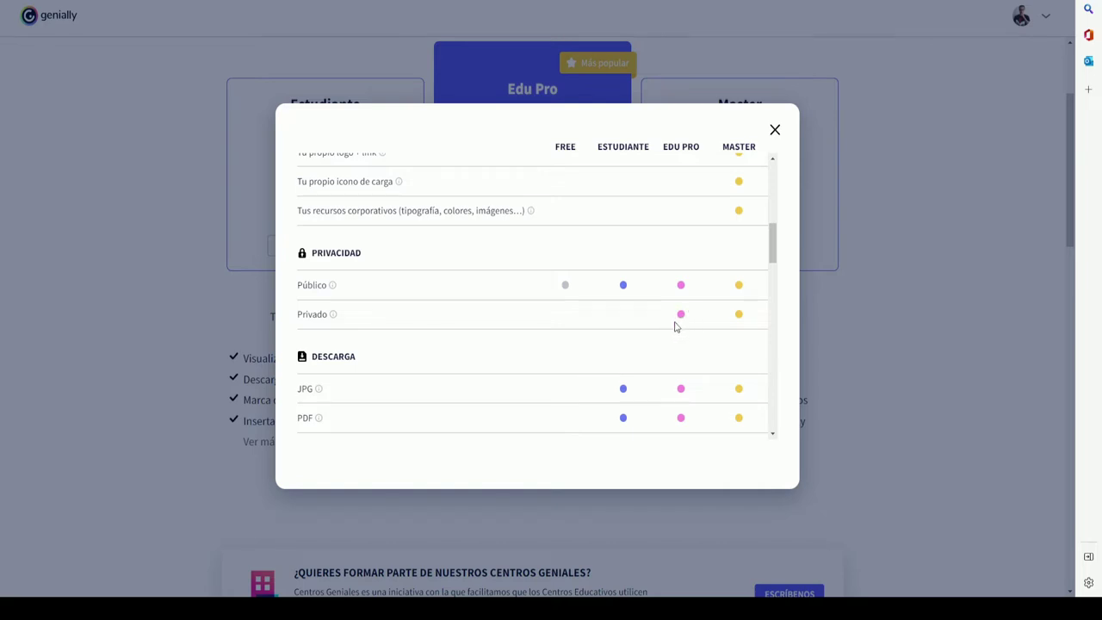
scroll(675, 325, "down", 3)
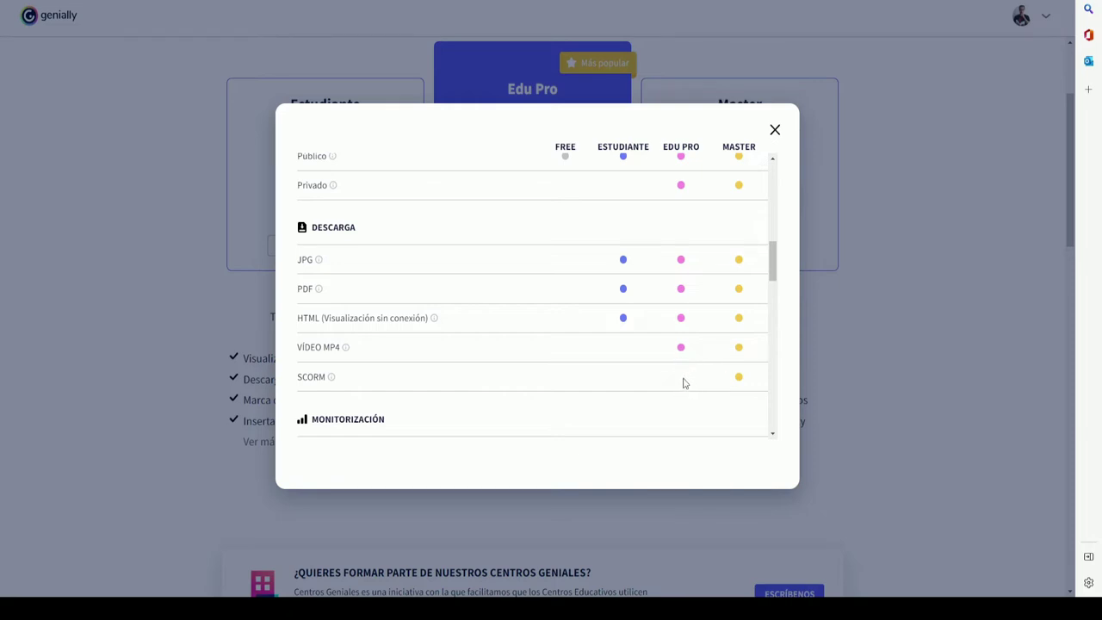
scroll(684, 383, "down", 3)
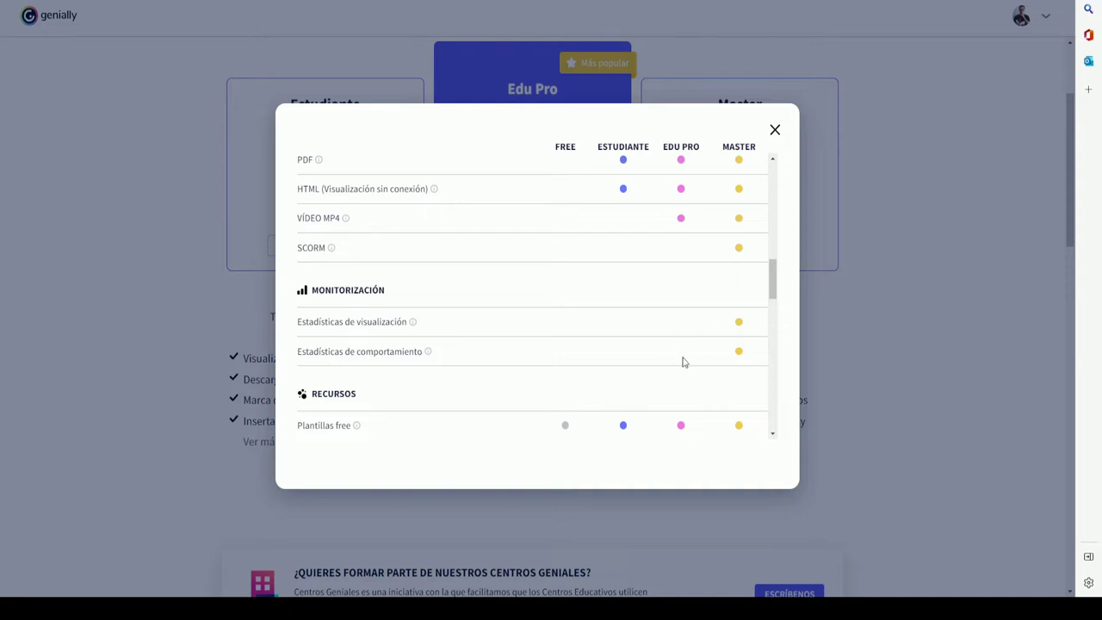
scroll(639, 400, "down", 4)
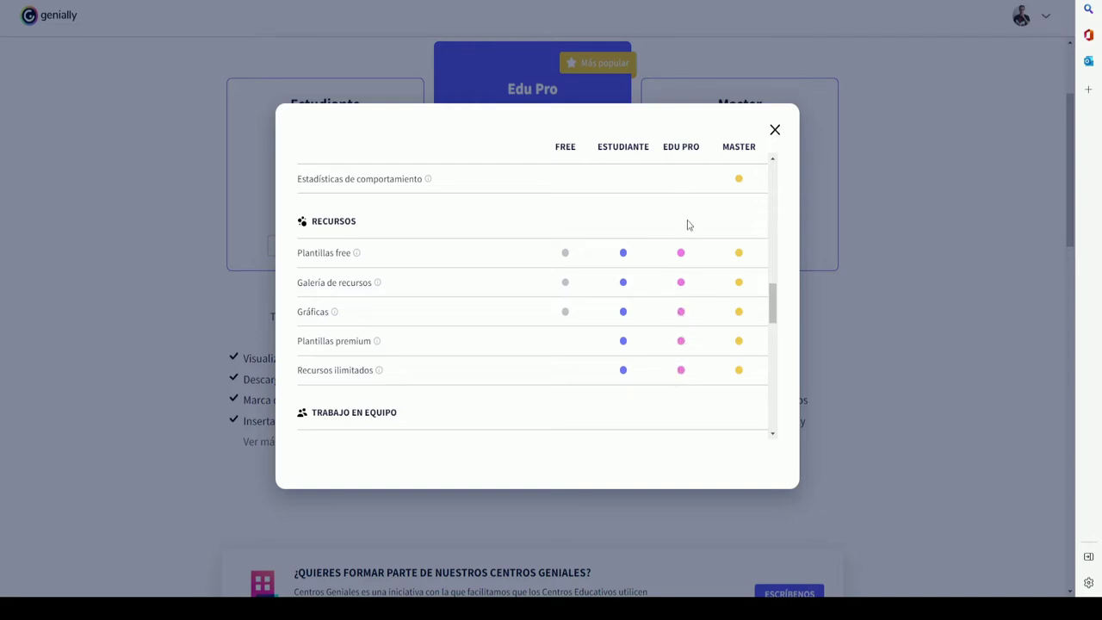
scroll(686, 305, "down", 2)
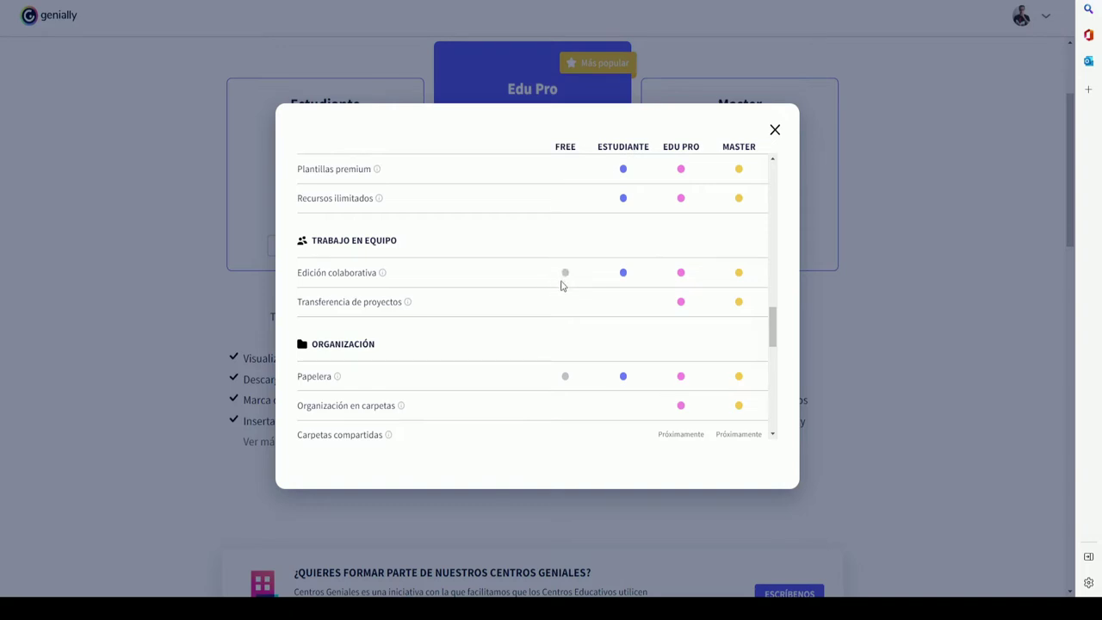
scroll(568, 280, "down", 3)
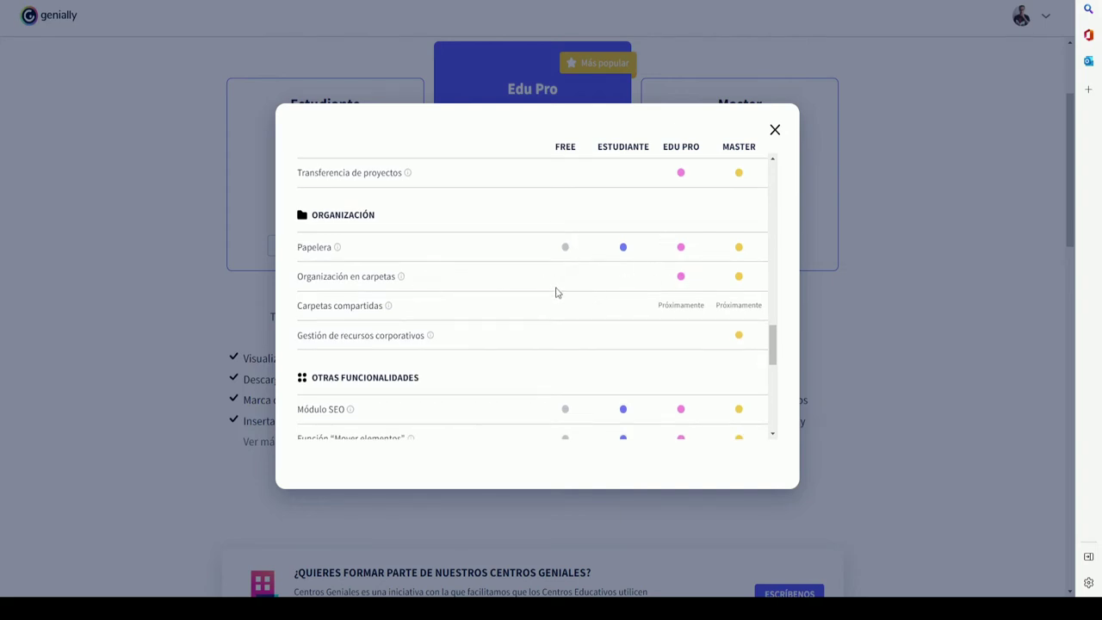
scroll(555, 293, "down", 2)
scroll(560, 284, "down", 2)
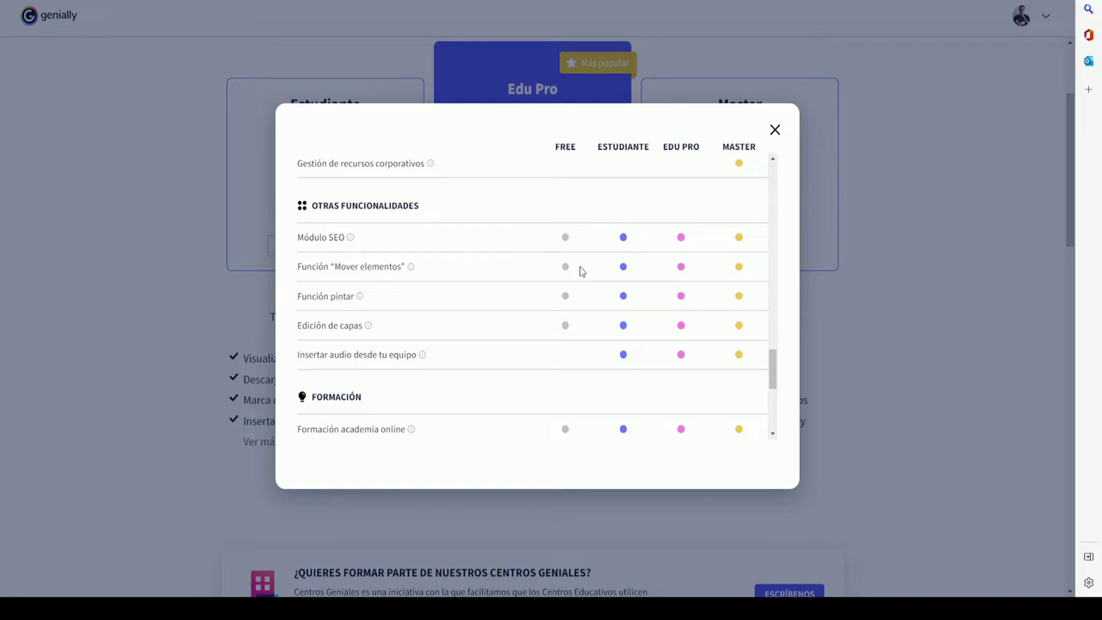
scroll(612, 330, "down", 2)
scroll(611, 330, "up", 10)
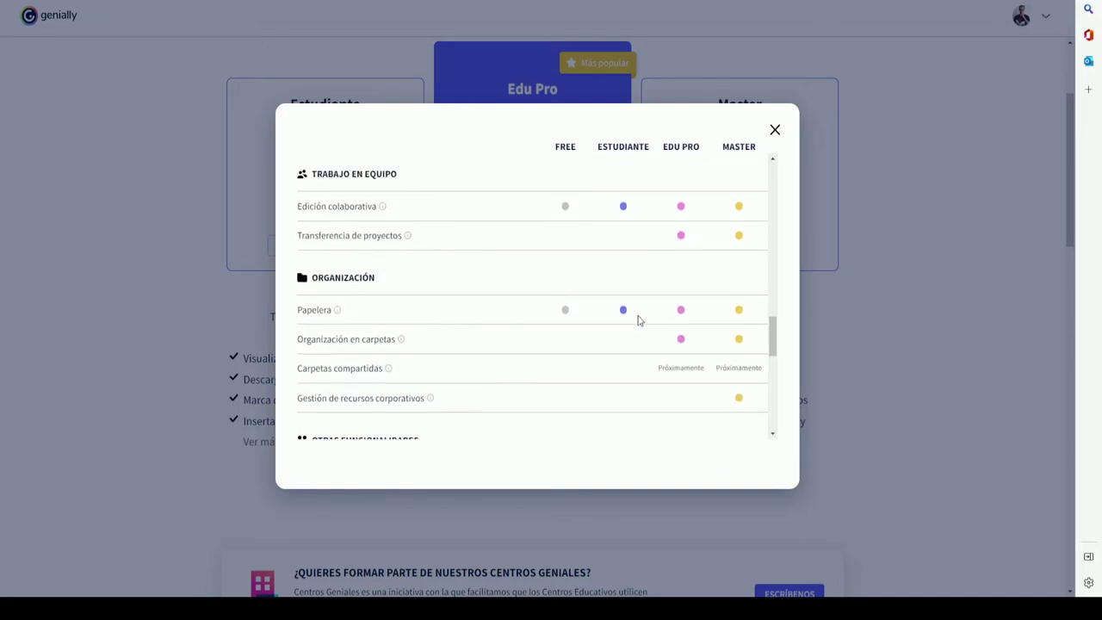
left_click(775, 130)
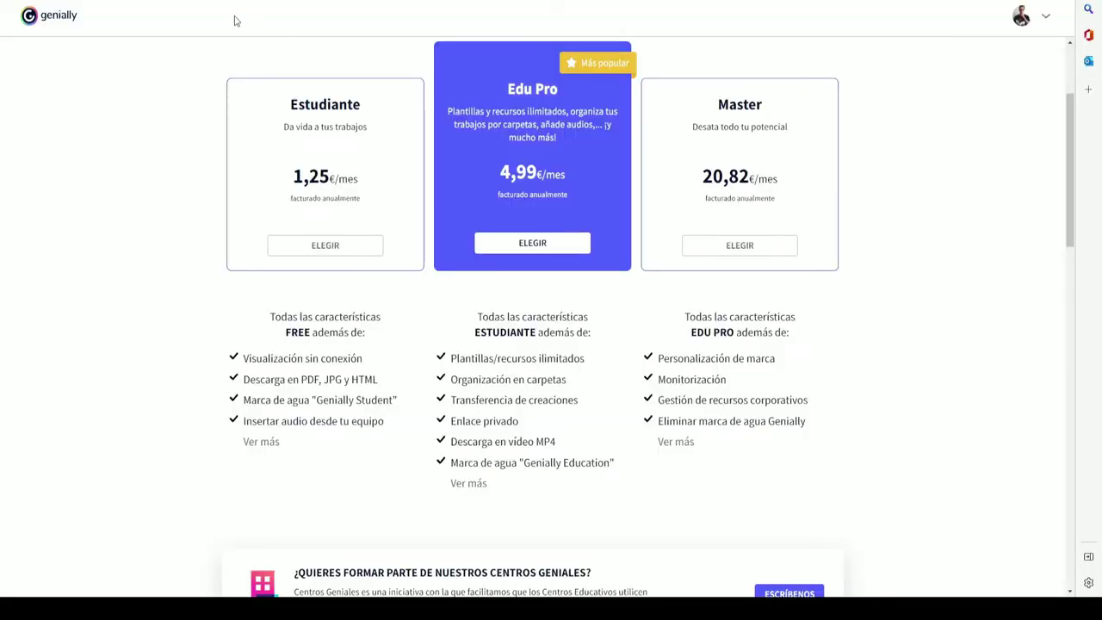
left_click(30, 15)
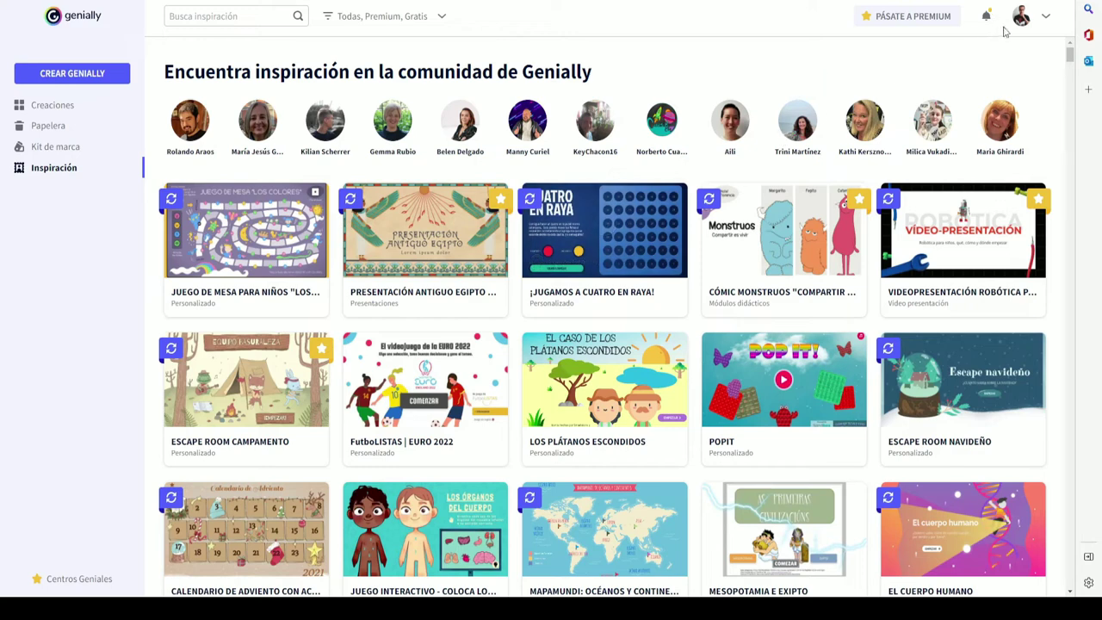
Open the account's profile settings and review the personal details, social networks and intended use.
left_click(1046, 20)
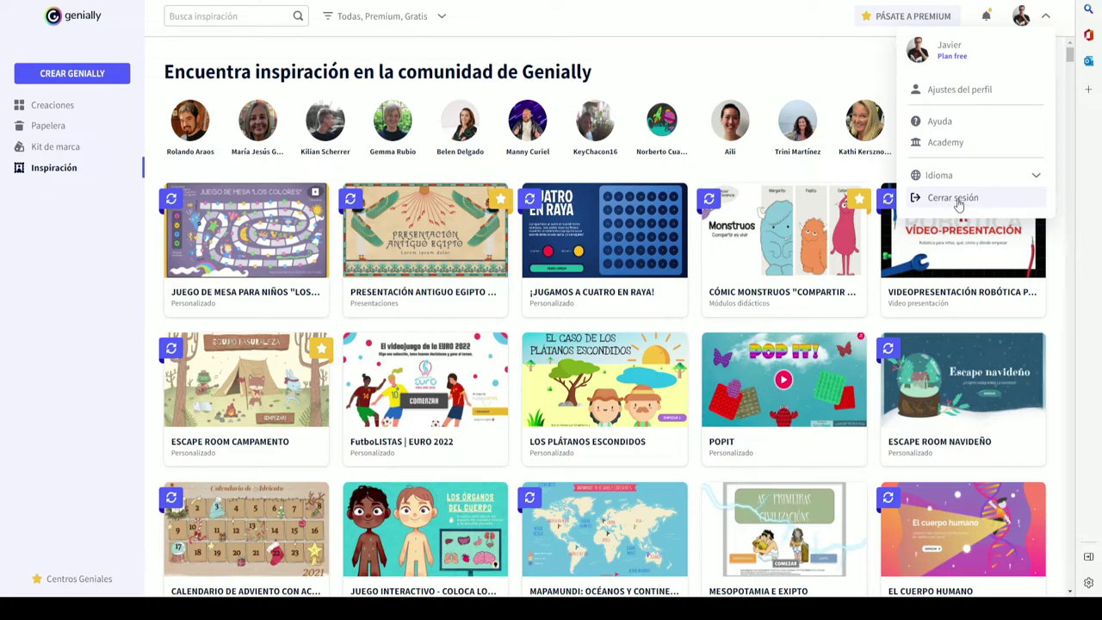
left_click(962, 90)
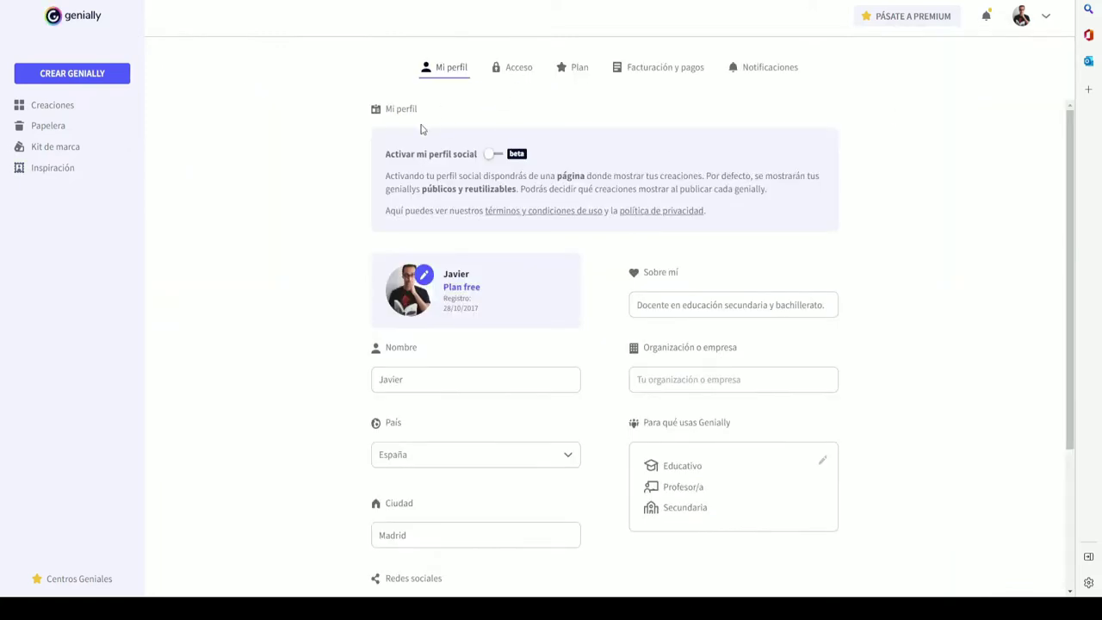
scroll(469, 224, "down", 1)
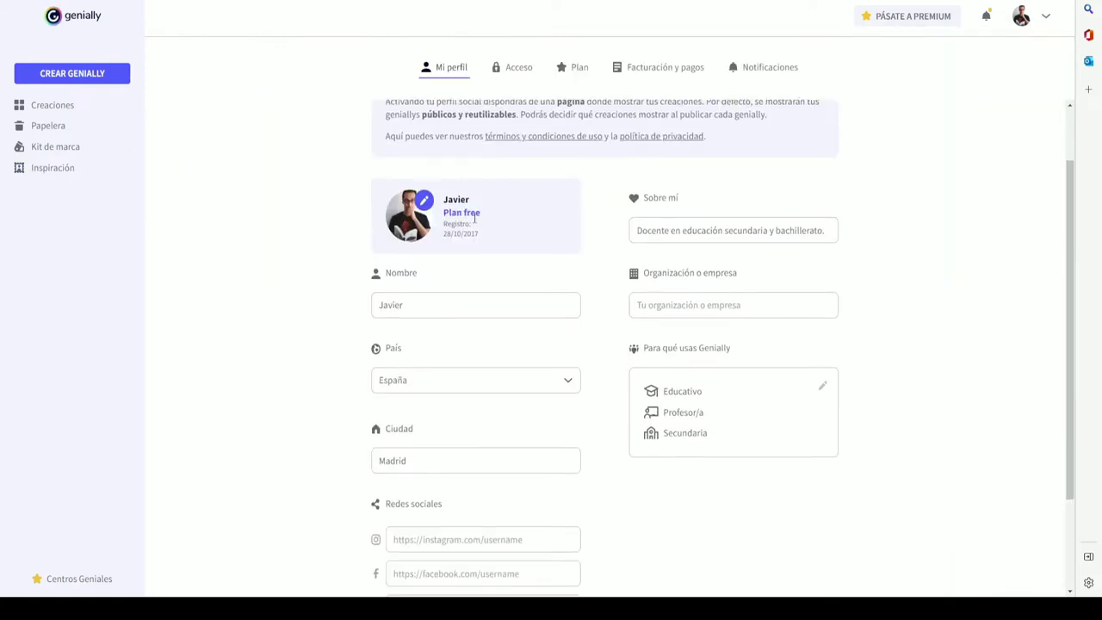
left_click(434, 305)
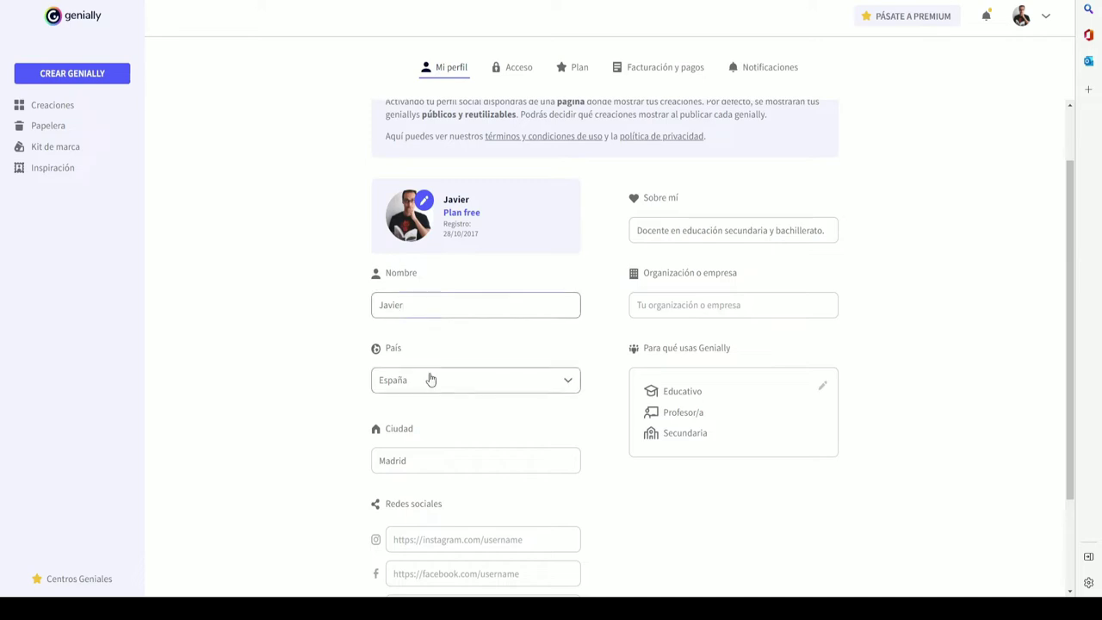
scroll(443, 396, "down", 2)
scroll(443, 396, "up", 3)
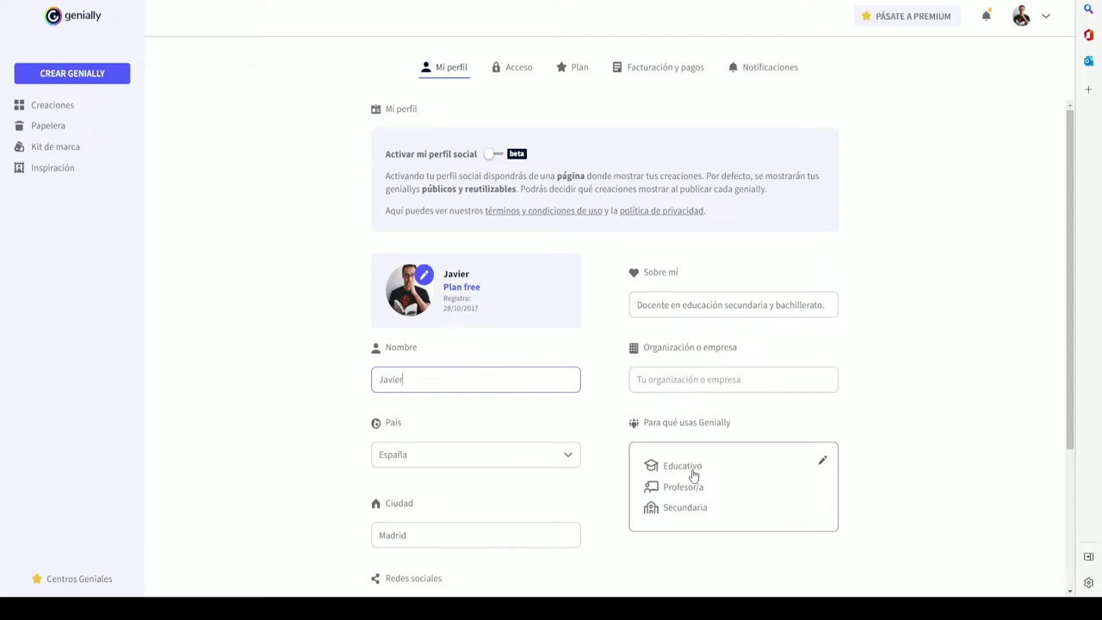
Review the account's access, plan, billing and payments, and notification settings.
left_click(519, 75)
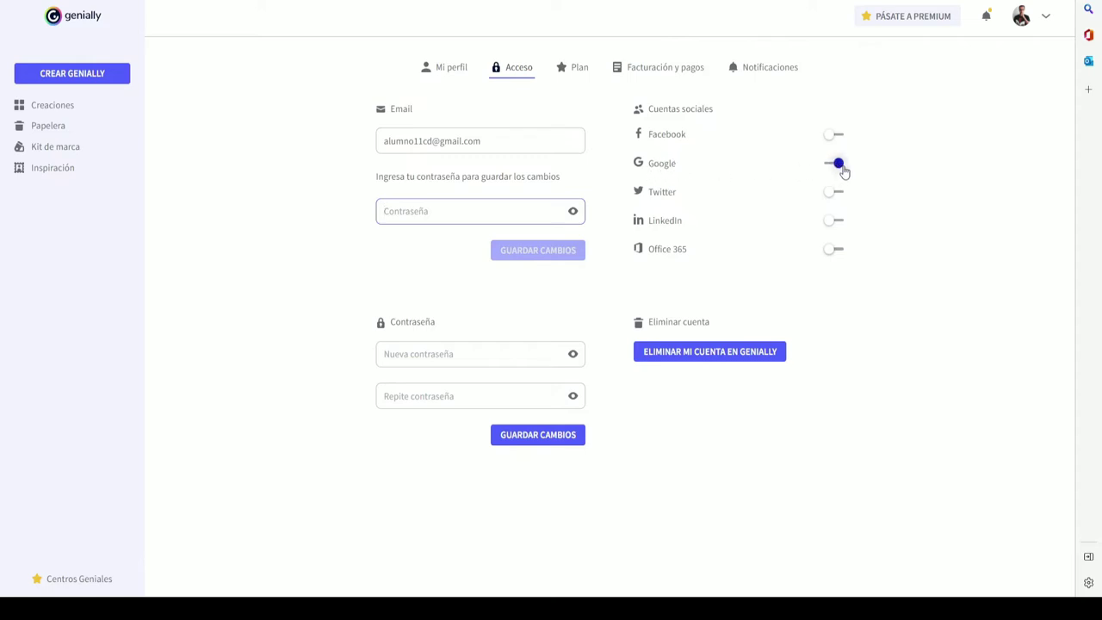
left_click(581, 69)
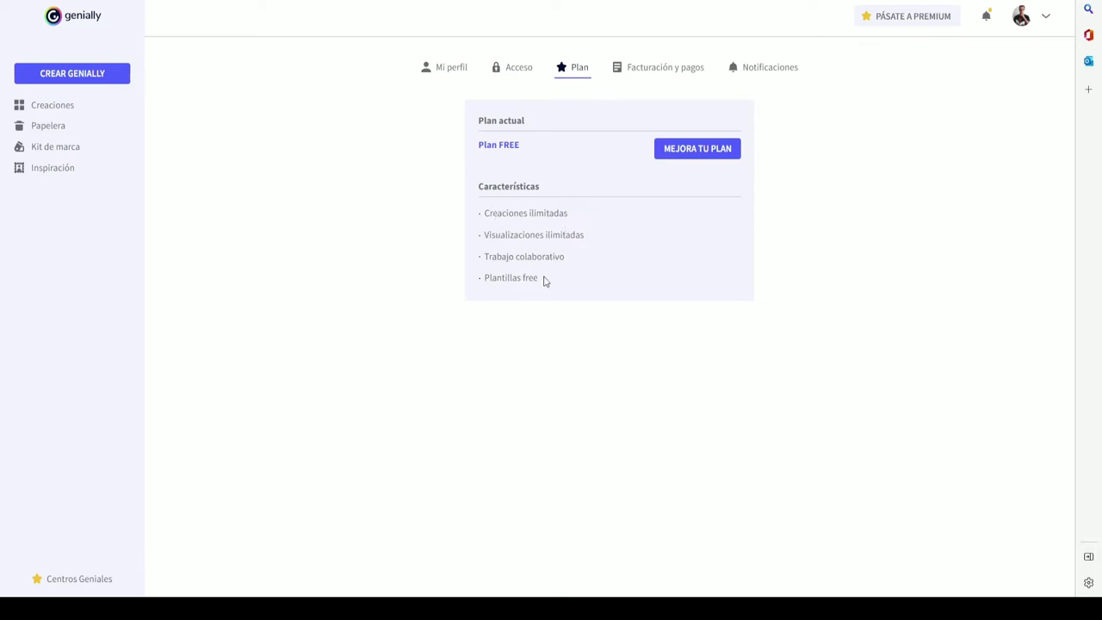
left_click(679, 74)
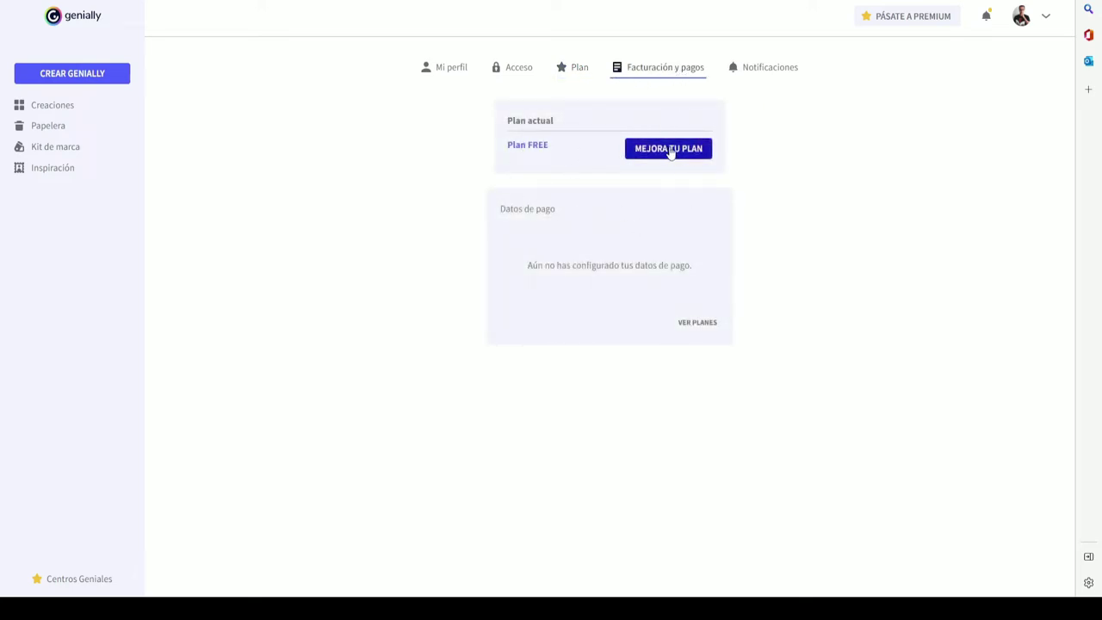
left_click(765, 68)
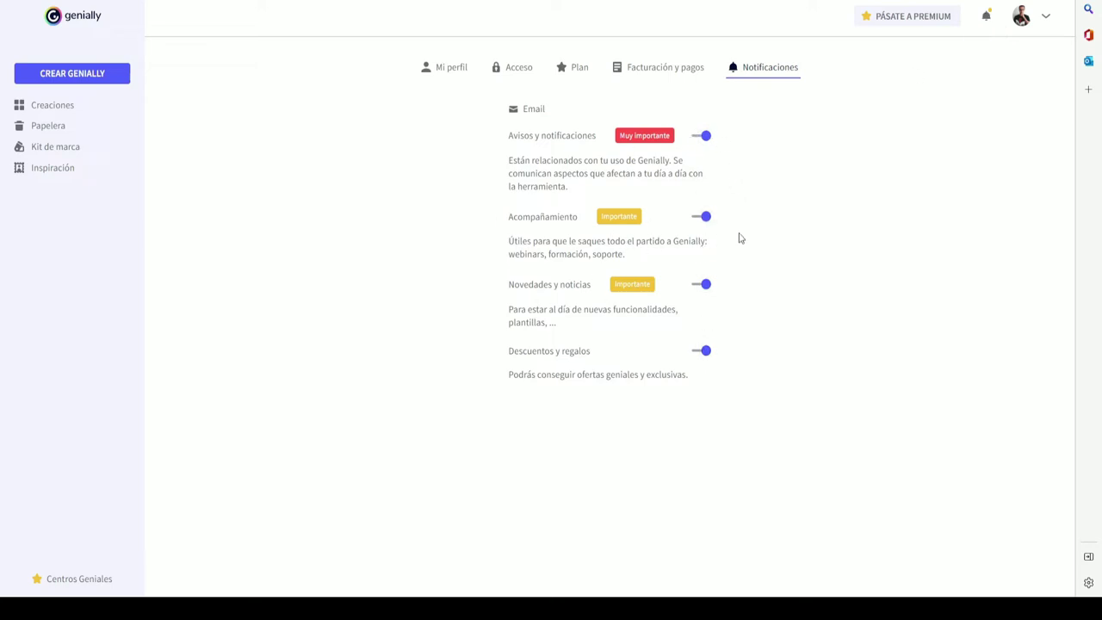
Open the help centre and read the most-read article "Utilizar colores de documento".
left_click(1046, 17)
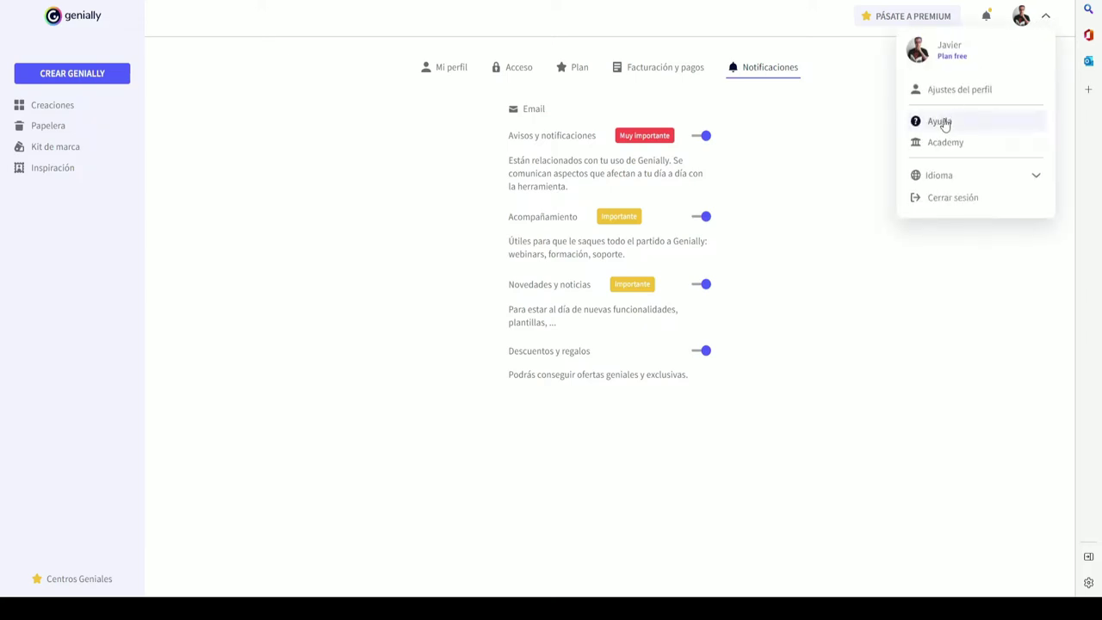
left_click(1046, 18)
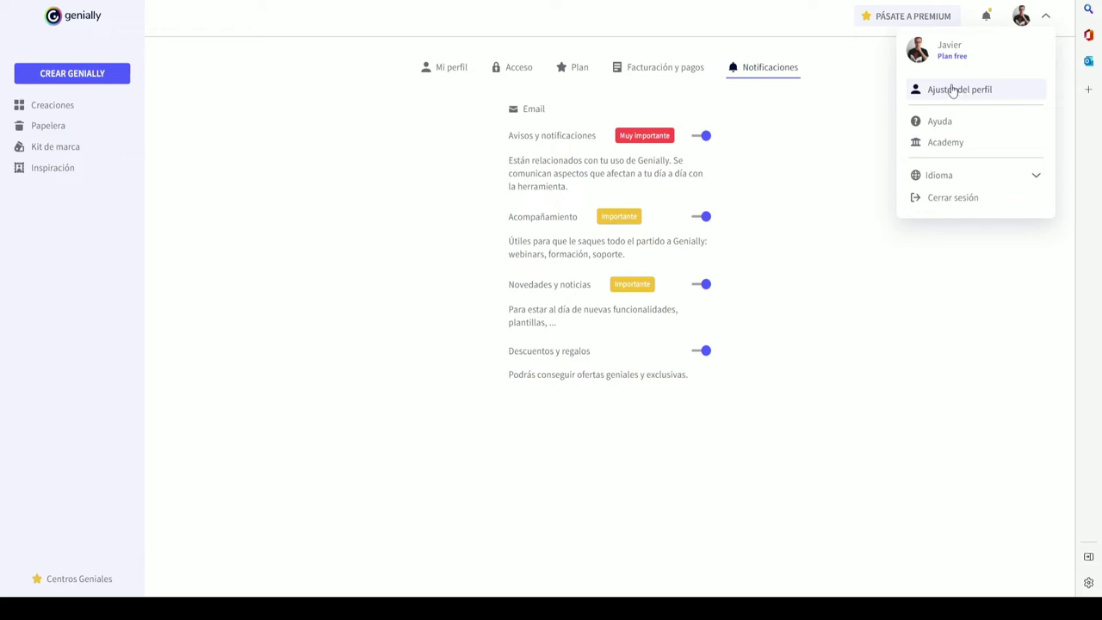
left_click(938, 122)
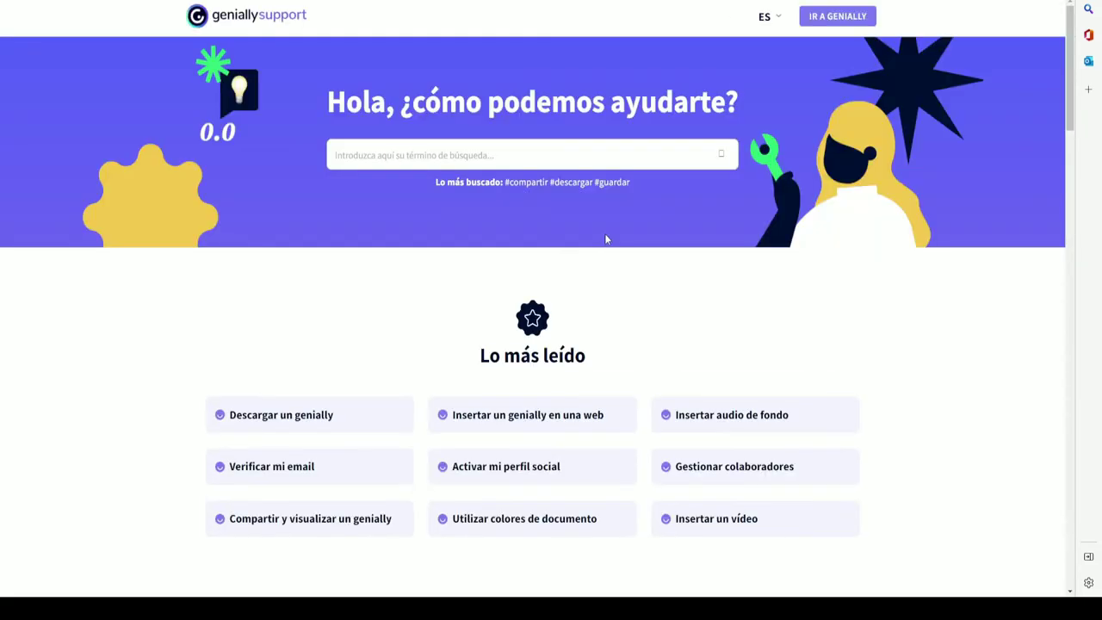
scroll(405, 301, "down", 2)
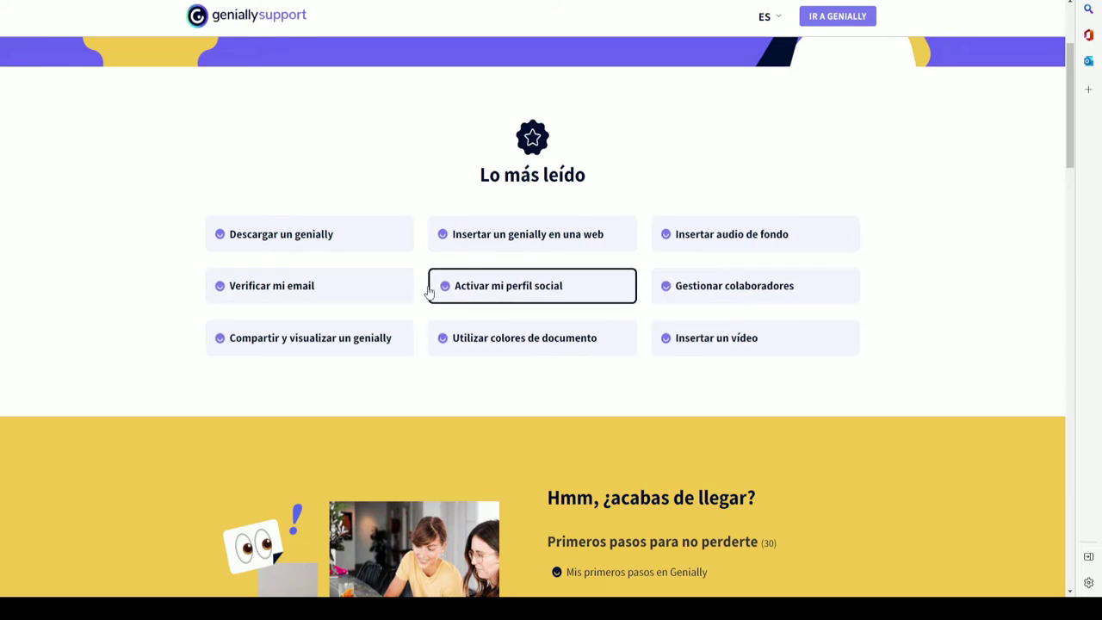
left_click(534, 338)
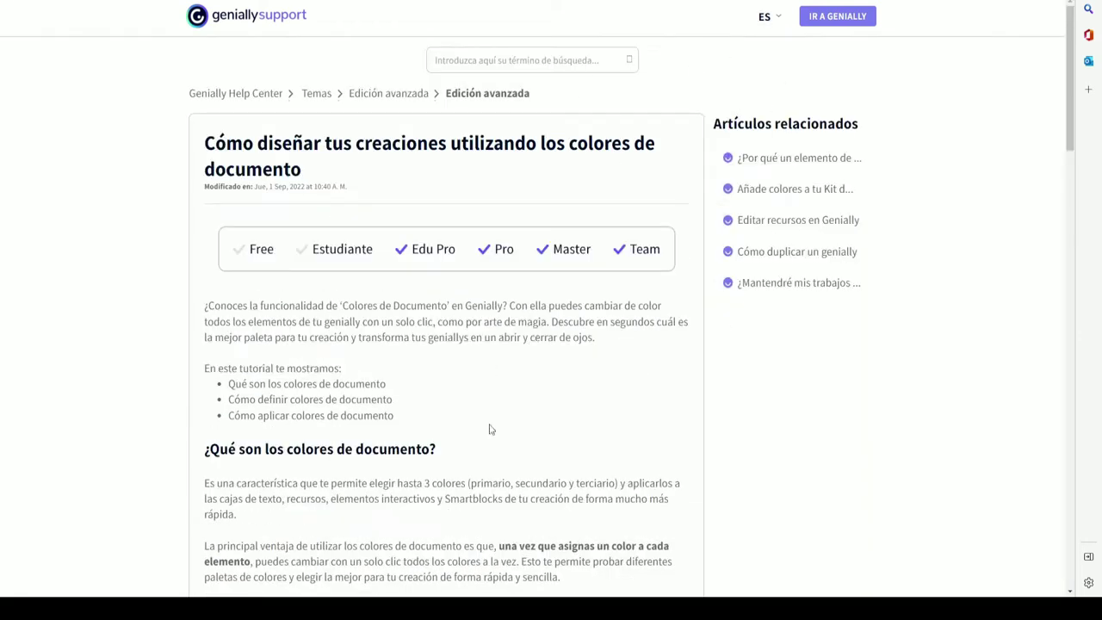
scroll(474, 266, "down", 5)
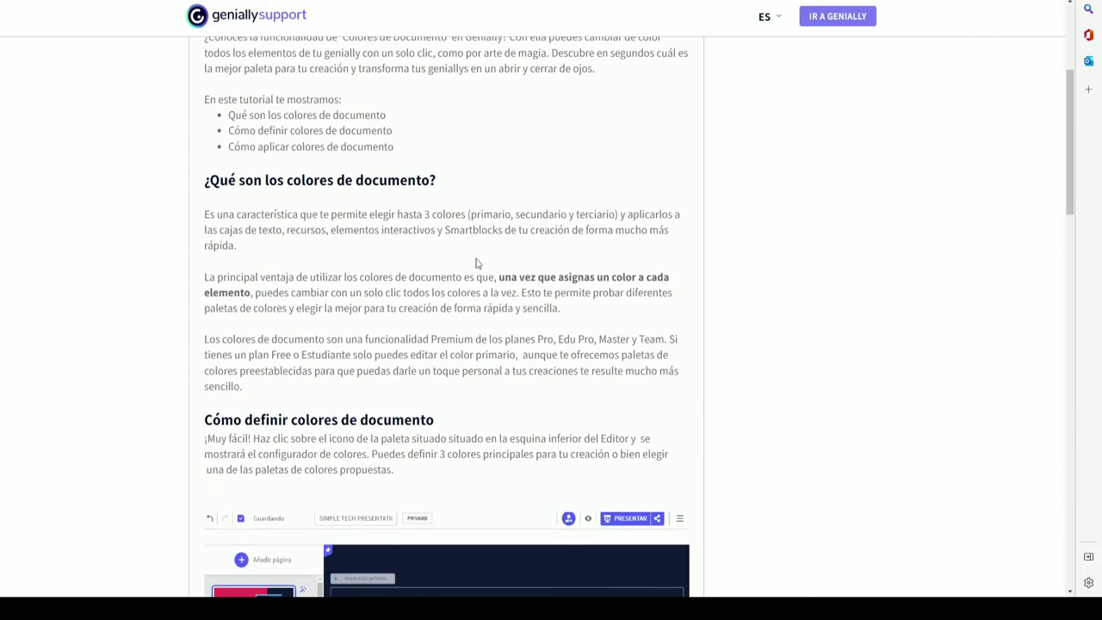
Skim the rest of the document colours article, then open Genially Academy and look over its welcome section.
scroll(478, 257, "down", 2)
scroll(474, 264, "up", 7)
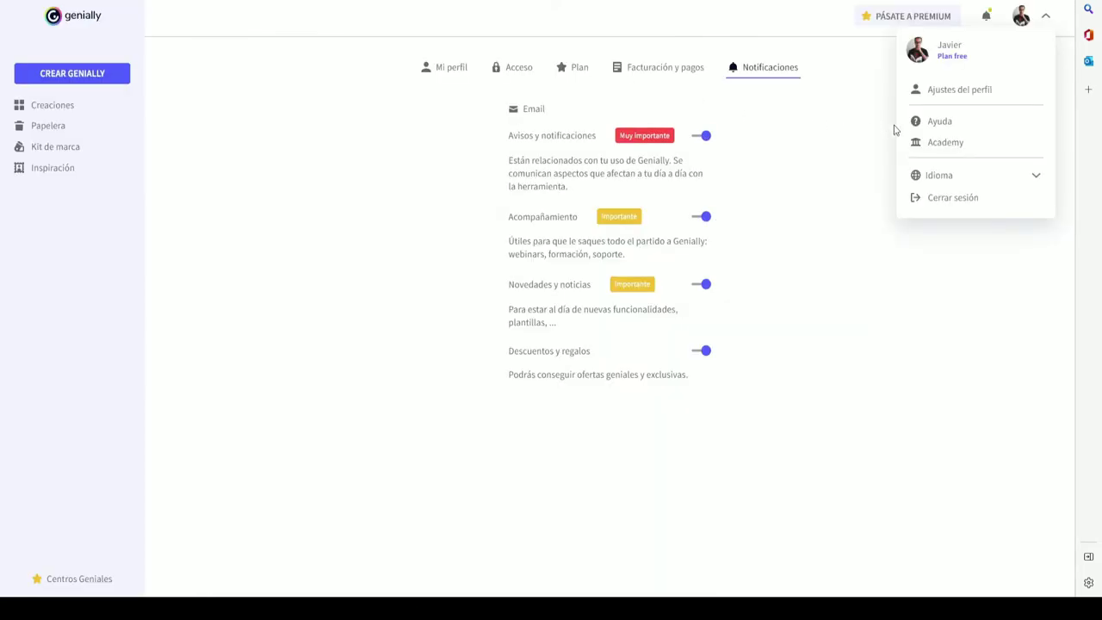
left_click(946, 143)
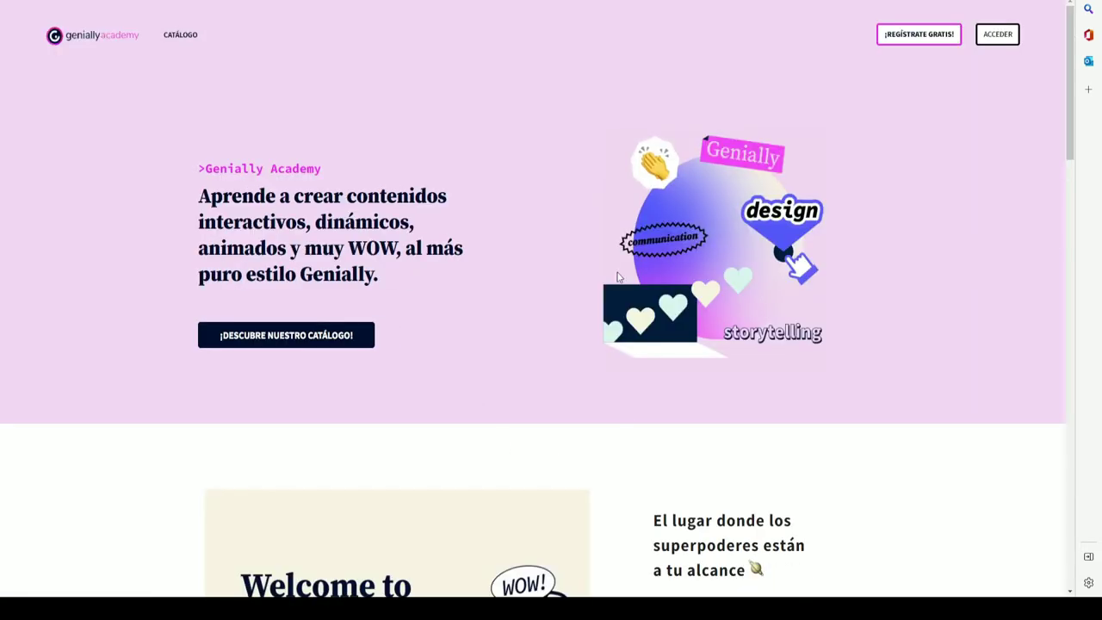
scroll(527, 275, "down", 2)
scroll(529, 276, "down", 3)
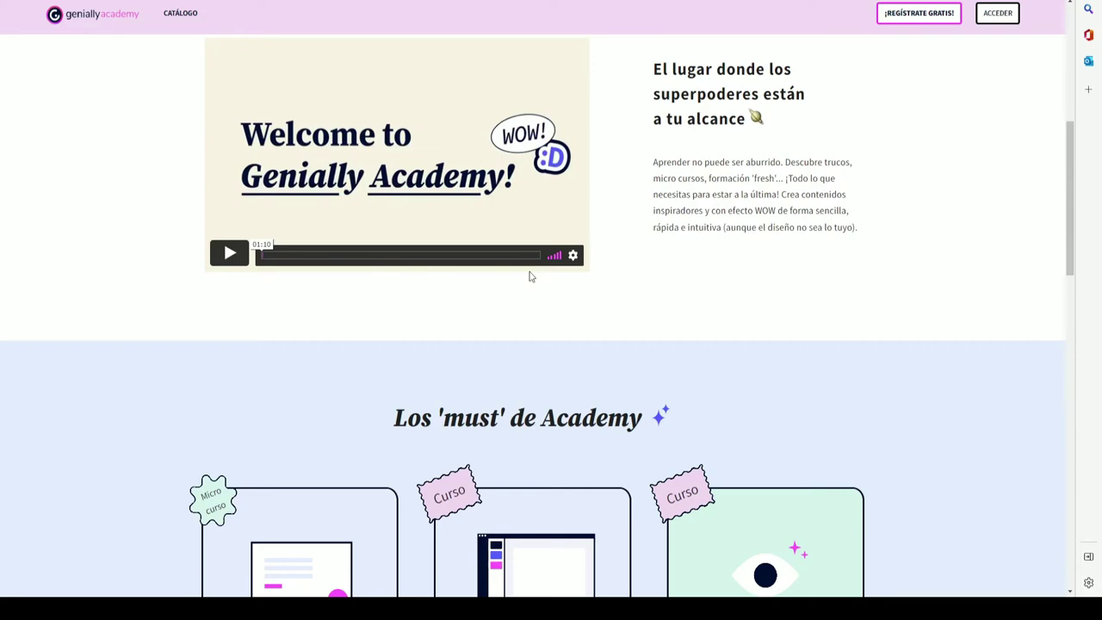
scroll(530, 276, "down", 2)
scroll(550, 259, "up", 3)
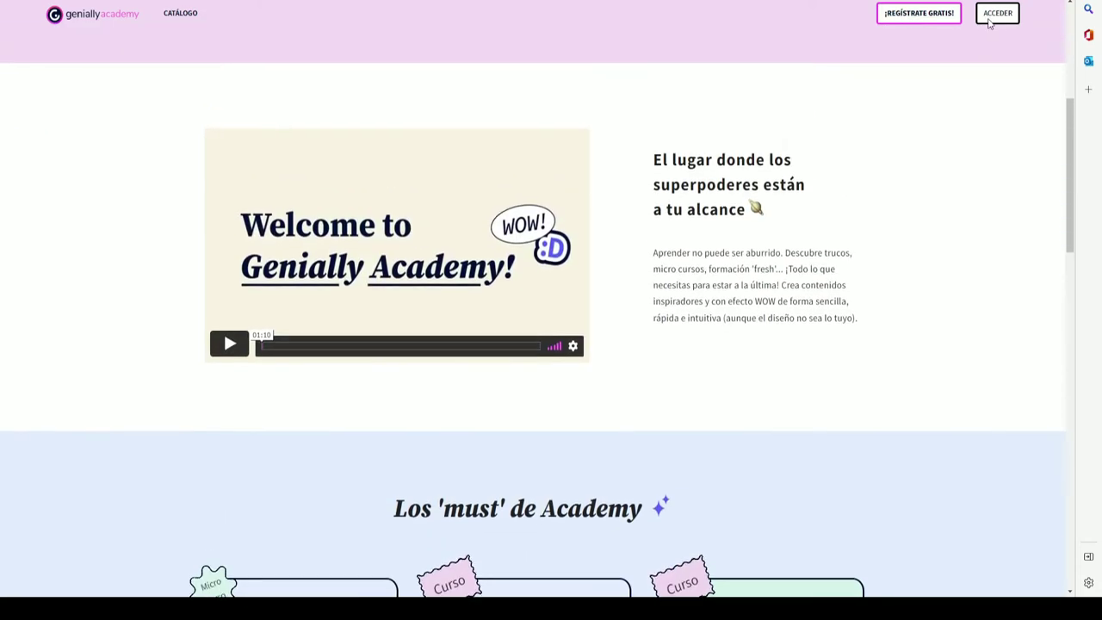
Review the level, duration and topic of the featured courses under "Los 'must' de Academy".
scroll(444, 306, "down", 5)
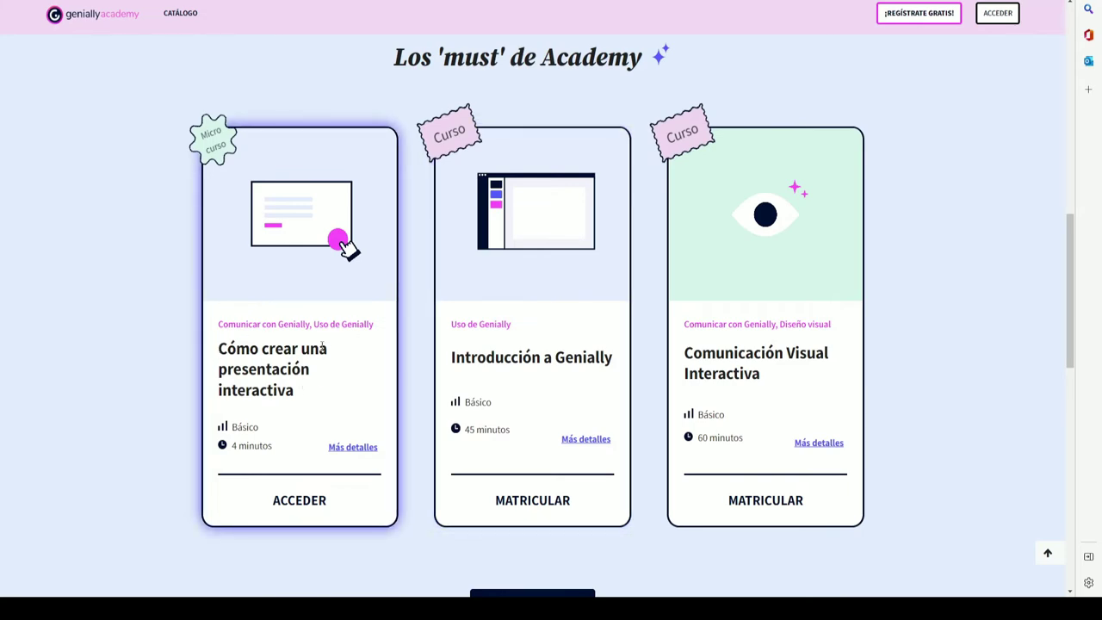
scroll(745, 363, "down", 9)
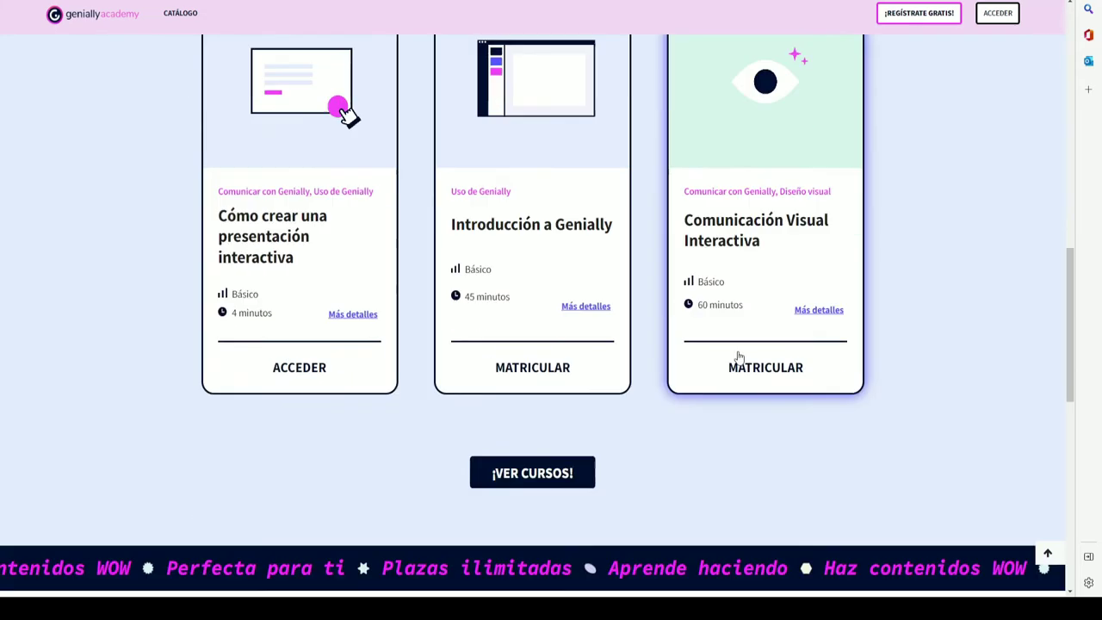
scroll(738, 353, "up", 3)
scroll(723, 284, "up", 5)
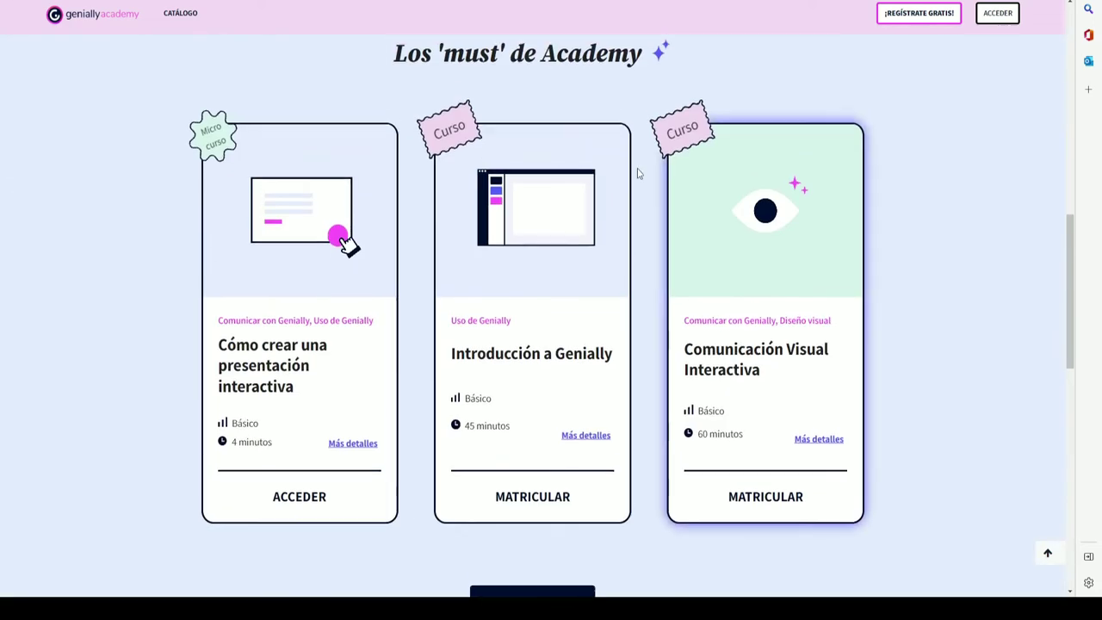
scroll(482, 284, "down", 2)
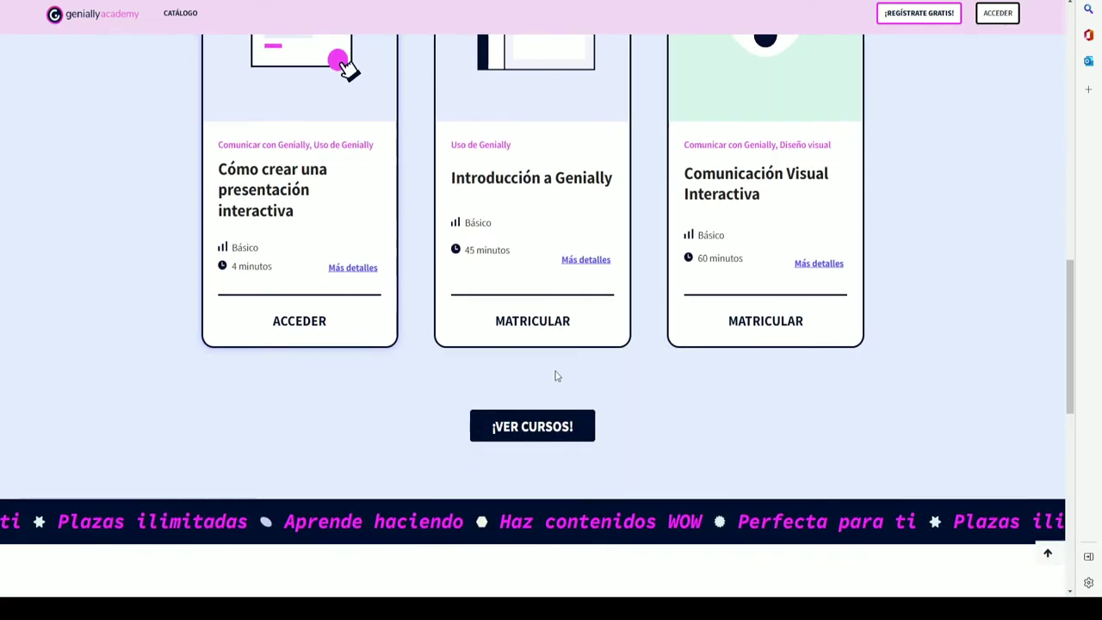
Open the full Academy course catalogue and browse its courses and micro-courses.
left_click(523, 430)
scroll(603, 413, "down", 3)
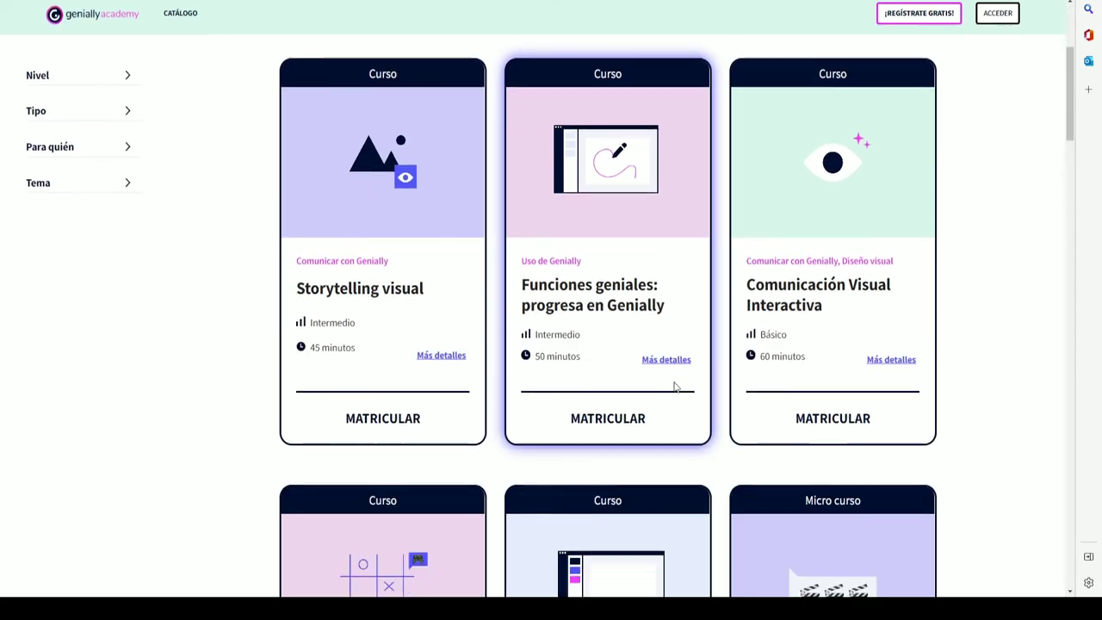
scroll(675, 387, "down", 10)
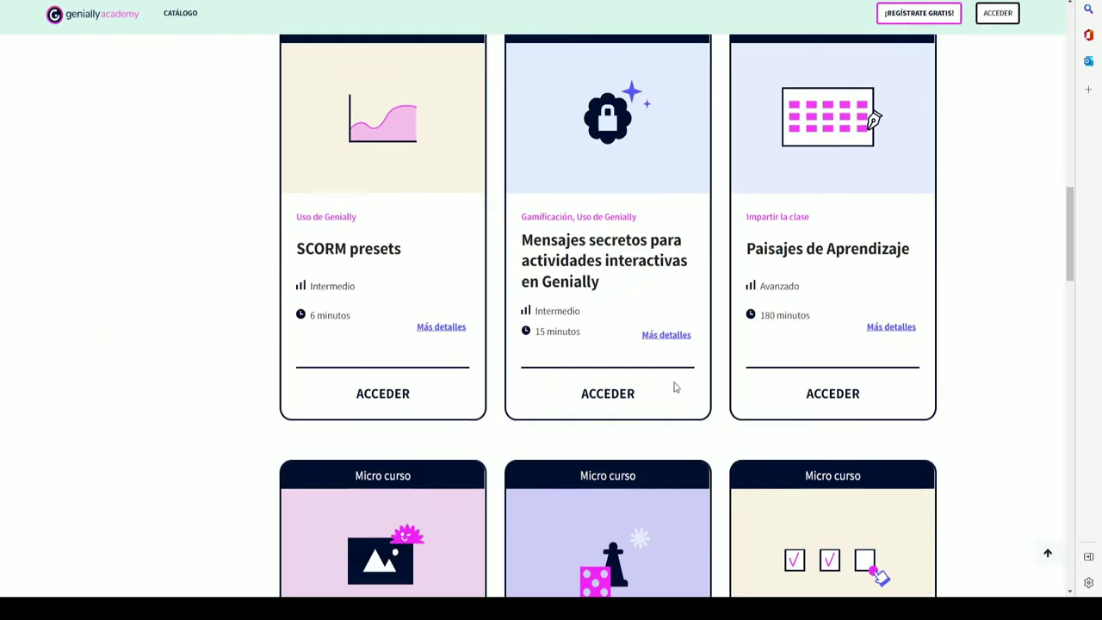
scroll(675, 388, "down", 6)
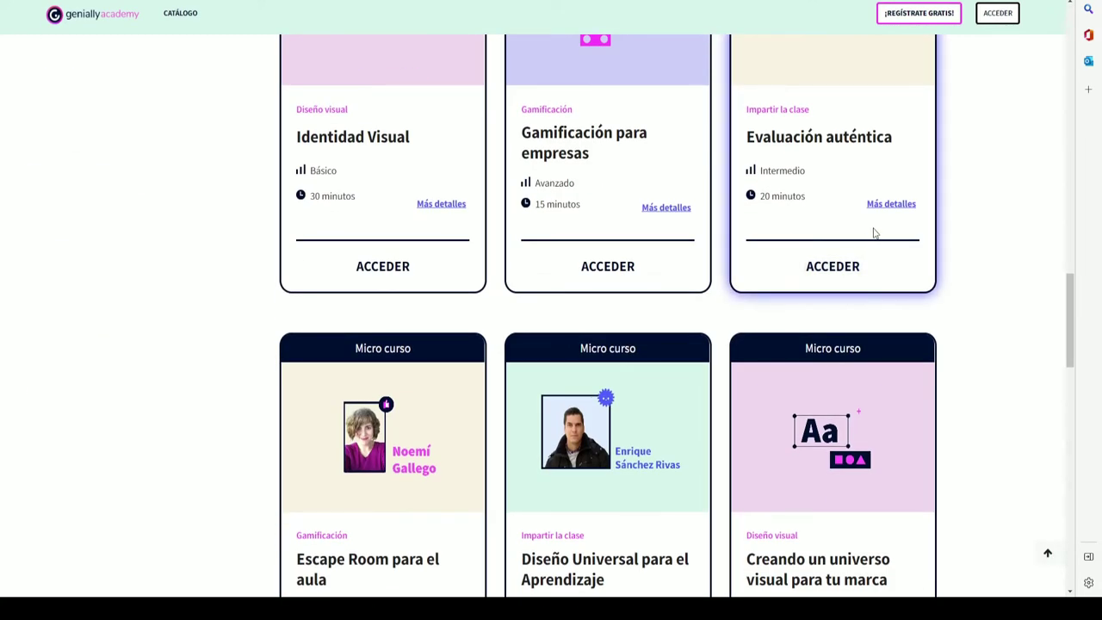
scroll(875, 71, "up", 15)
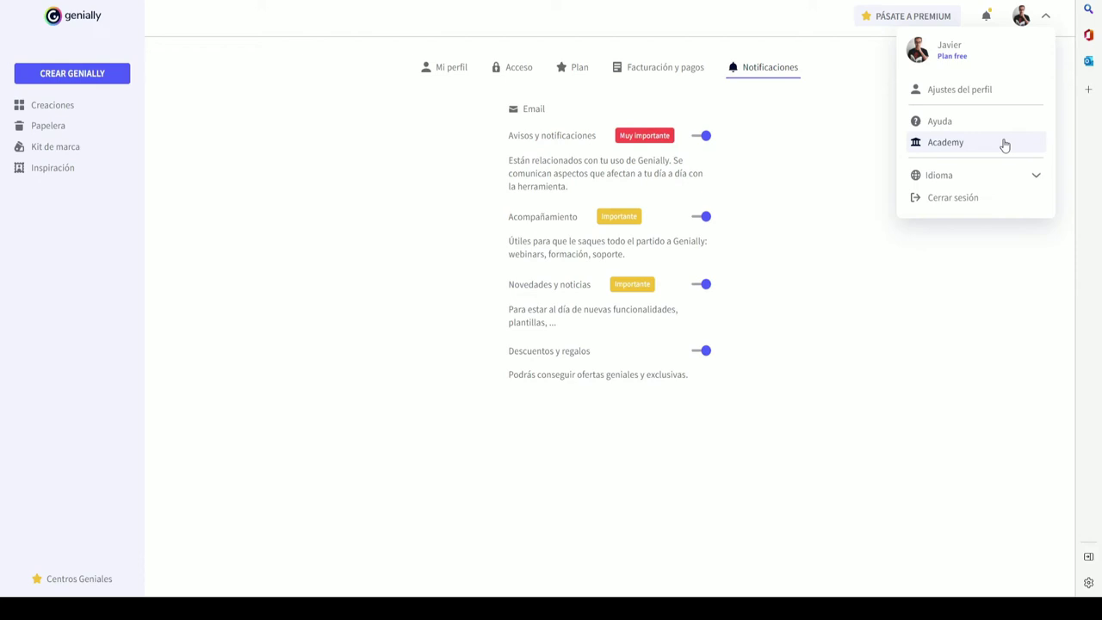
Return to the dashboard's Creaciones section and examine the options offered on the existing creations.
left_click(756, 289)
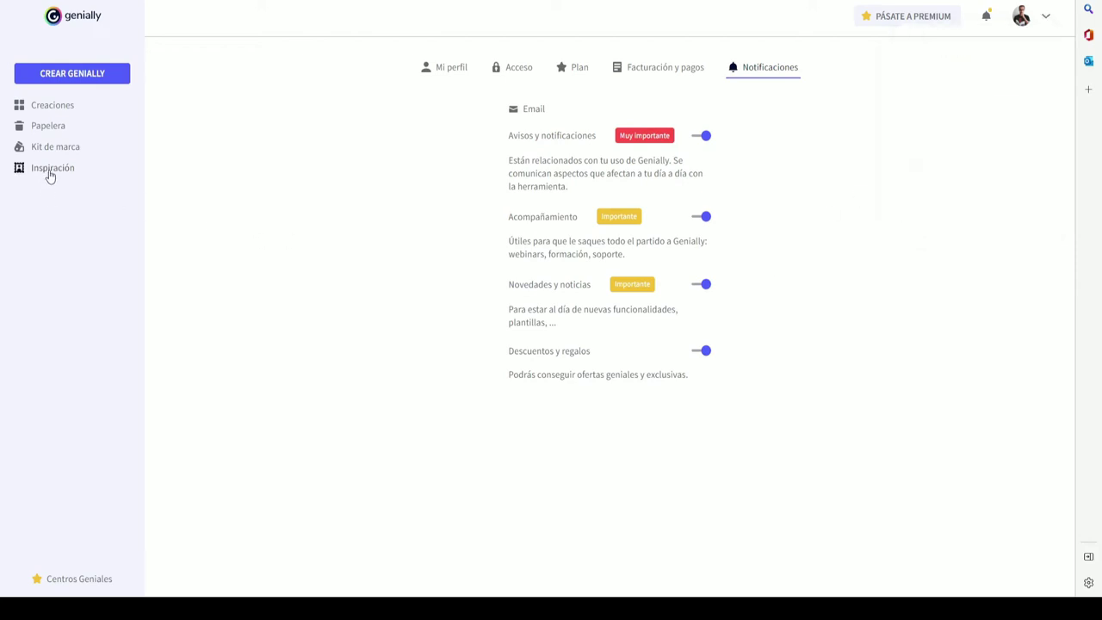
left_click(65, 107)
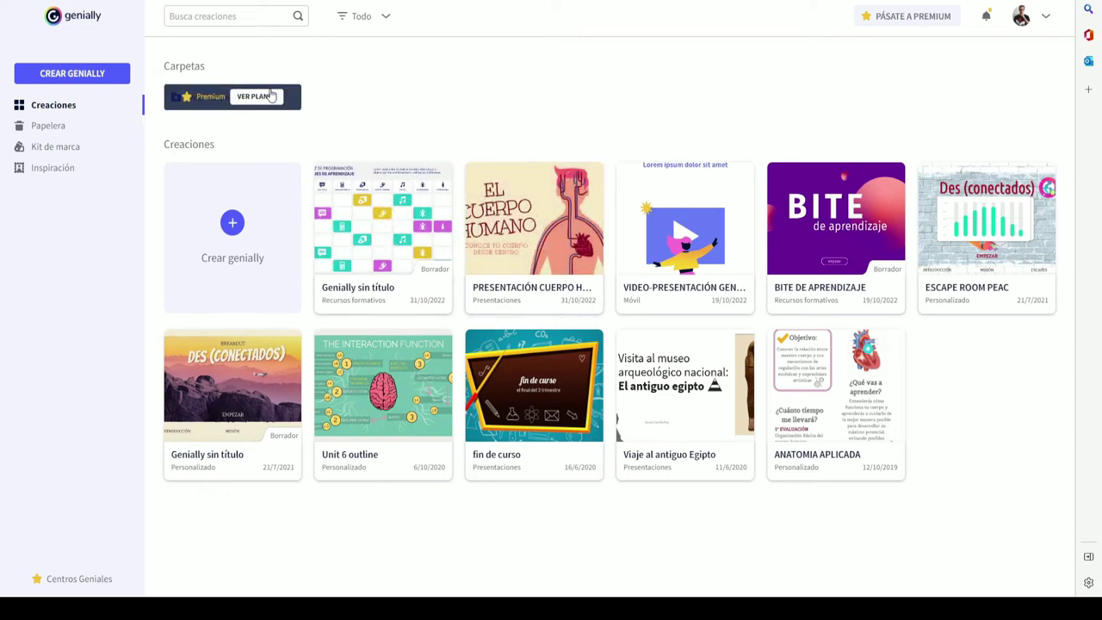
mouse_move(370, 232)
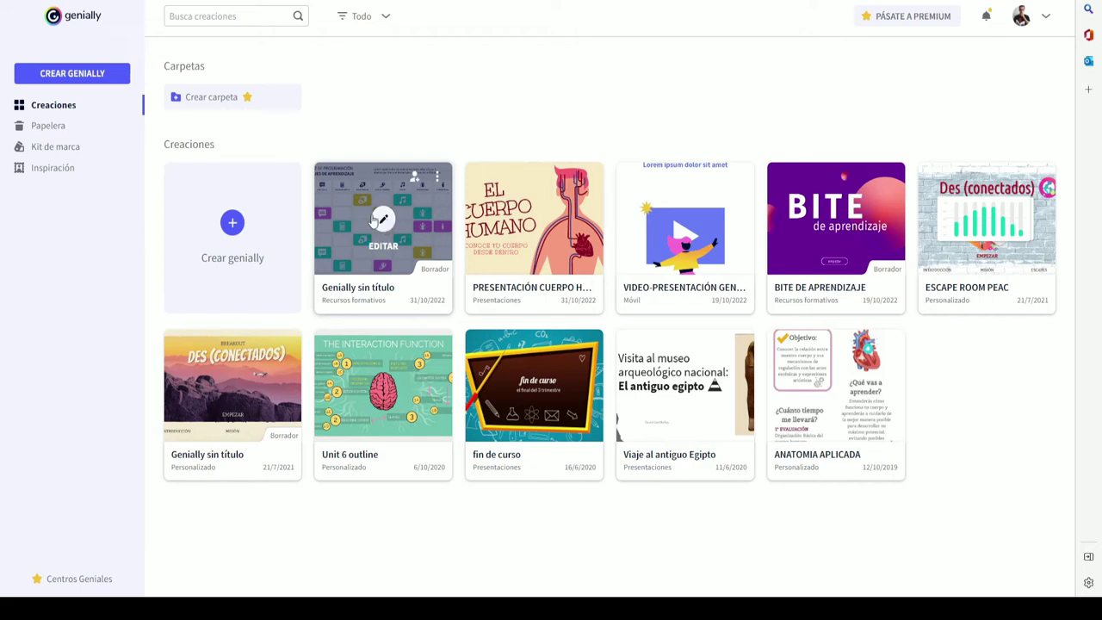
mouse_move(508, 225)
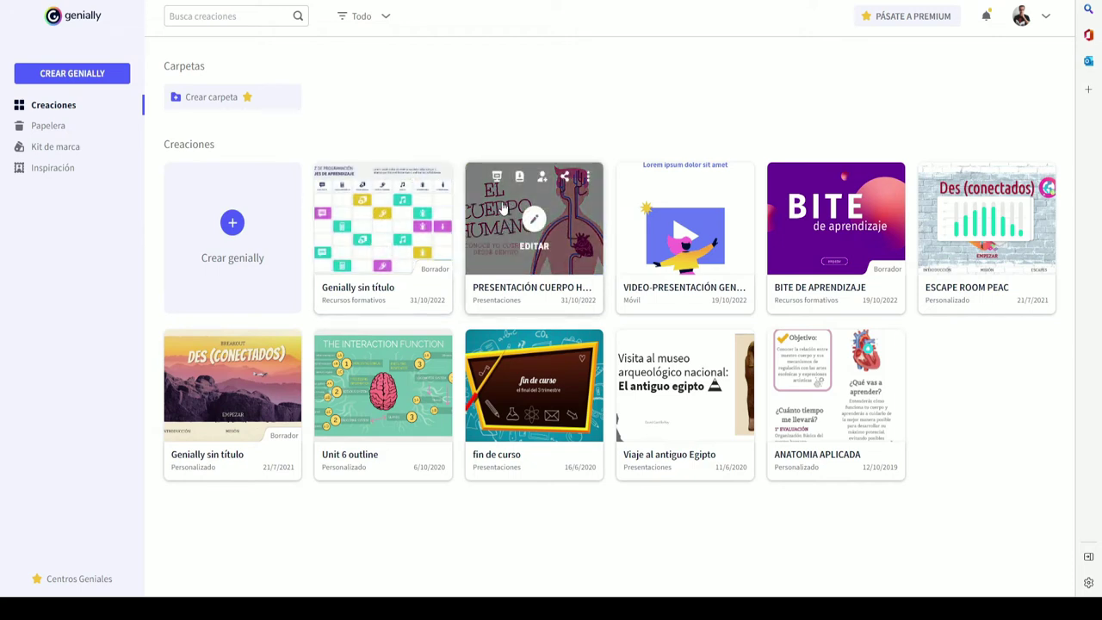